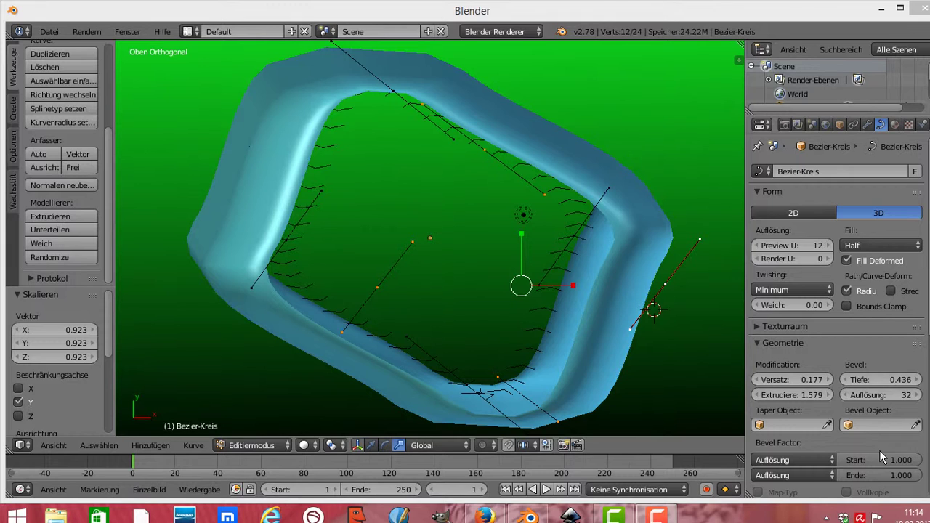
# Reload the start-up file as a new scene and delete the default cube.
pyautogui.click(49, 32)
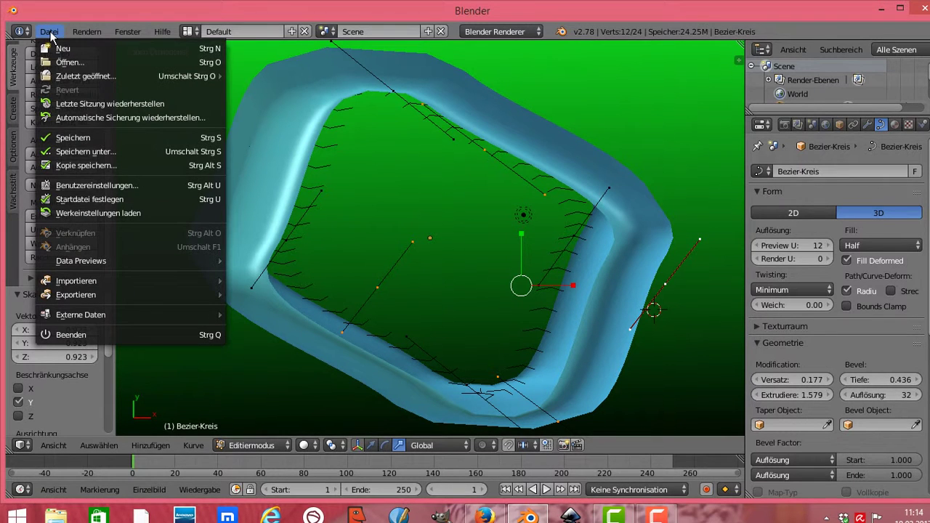
pyautogui.click(64, 49)
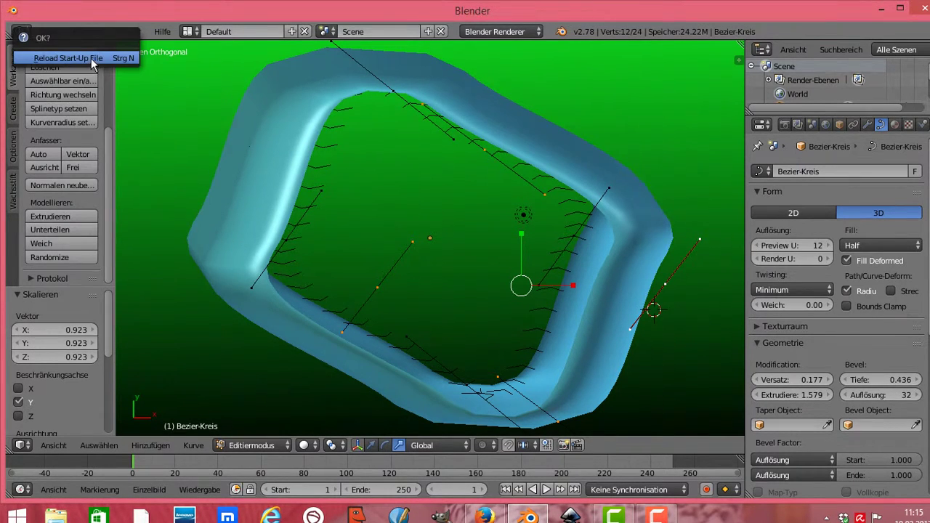
pyautogui.click(91, 58)
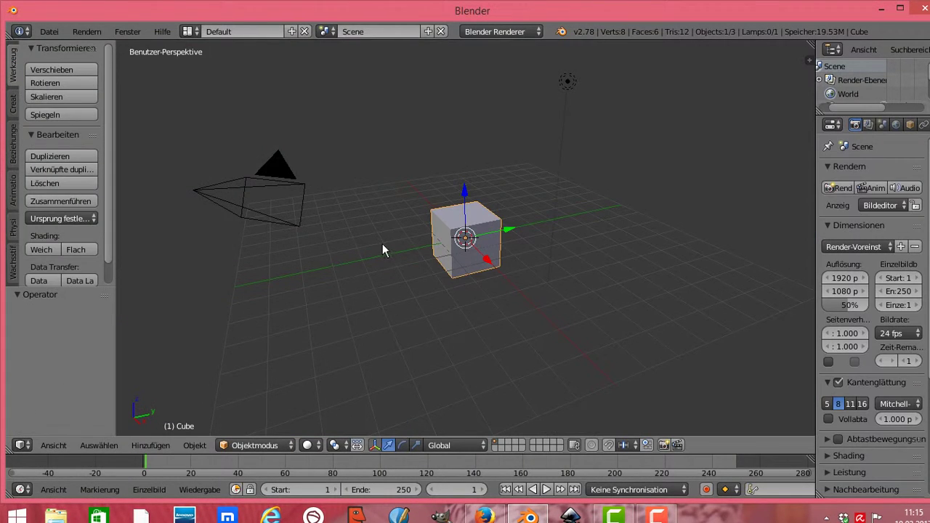
pyautogui.press('x')
pyautogui.click(456, 242)
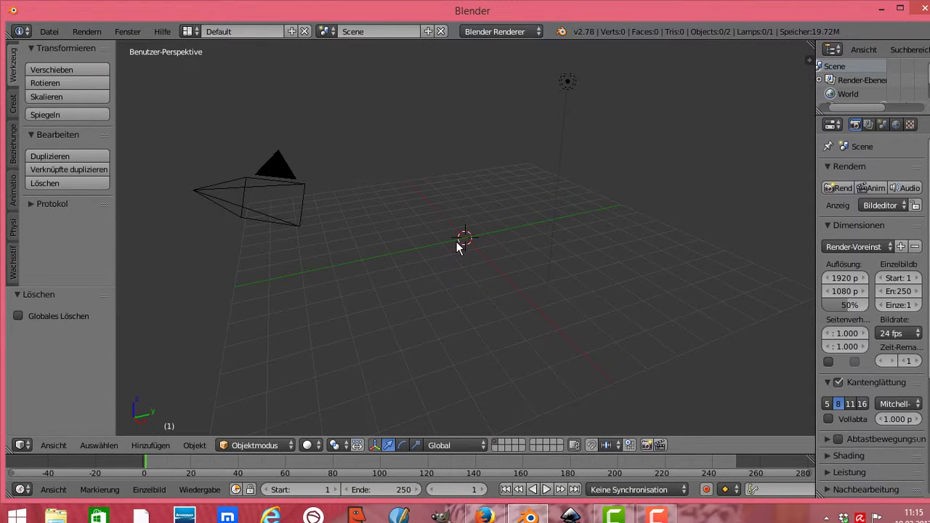
# Switch the viewport to an orthographic front view.
pyautogui.click(49, 445)
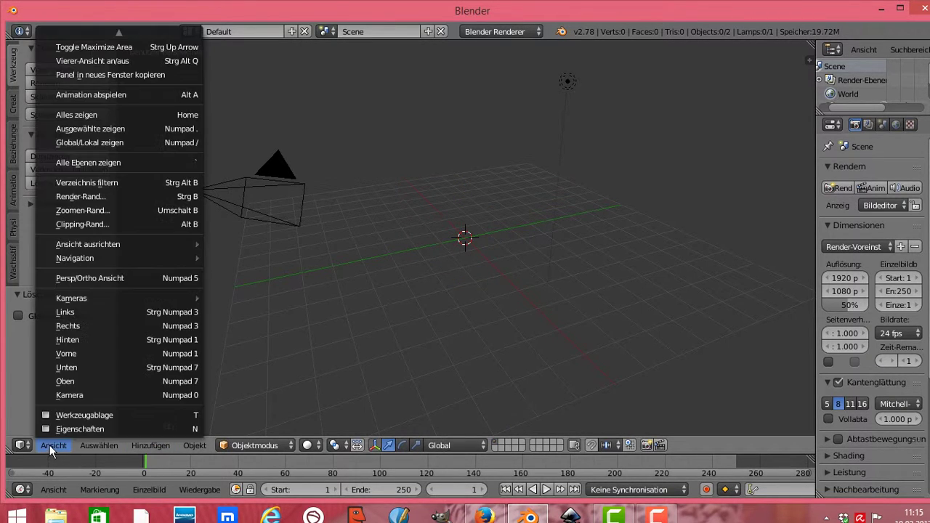
pyautogui.click(111, 278)
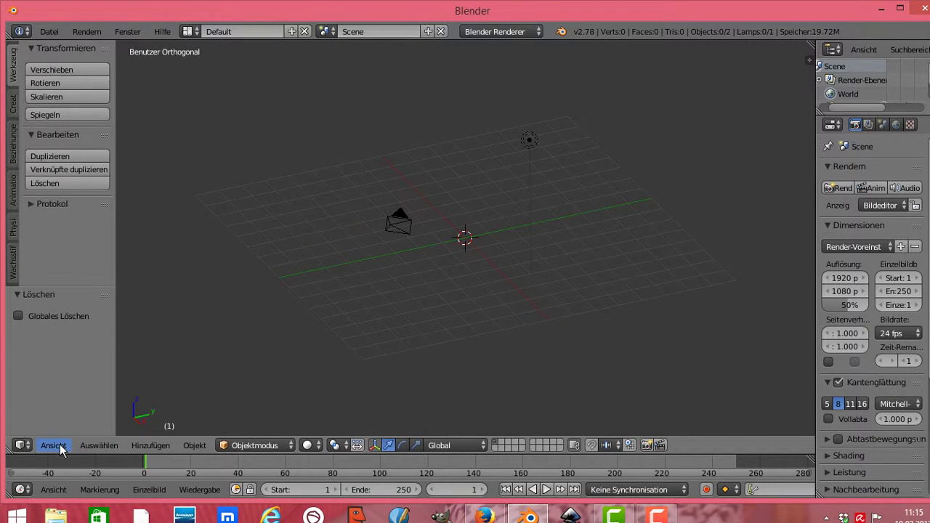
pyautogui.click(58, 445)
pyautogui.click(94, 356)
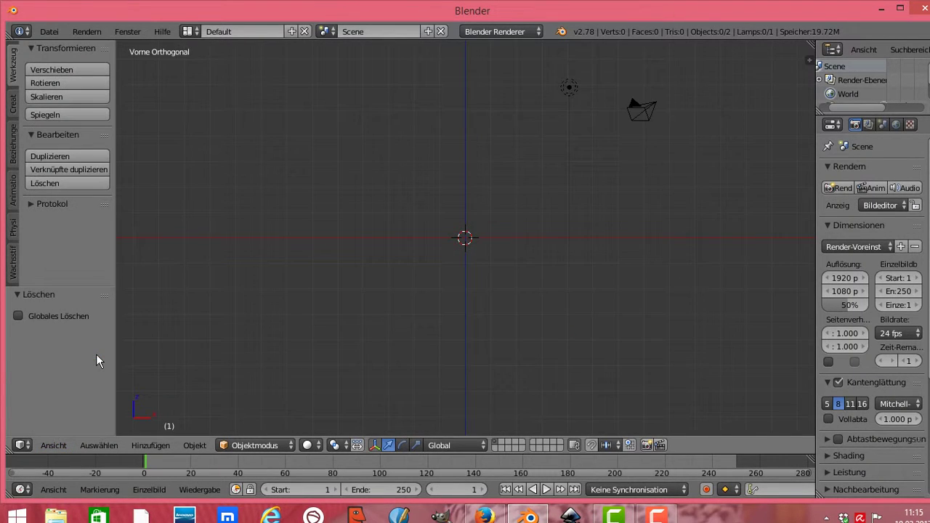
# Add blau.jpg from the Desktop as the viewport's background image.
pyautogui.press('n')
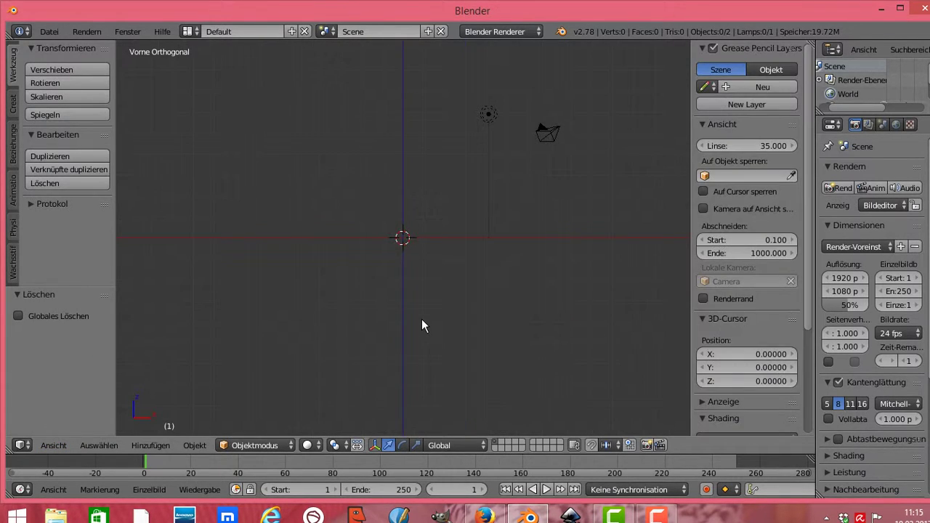
pyautogui.scroll(-5, 809, 298)
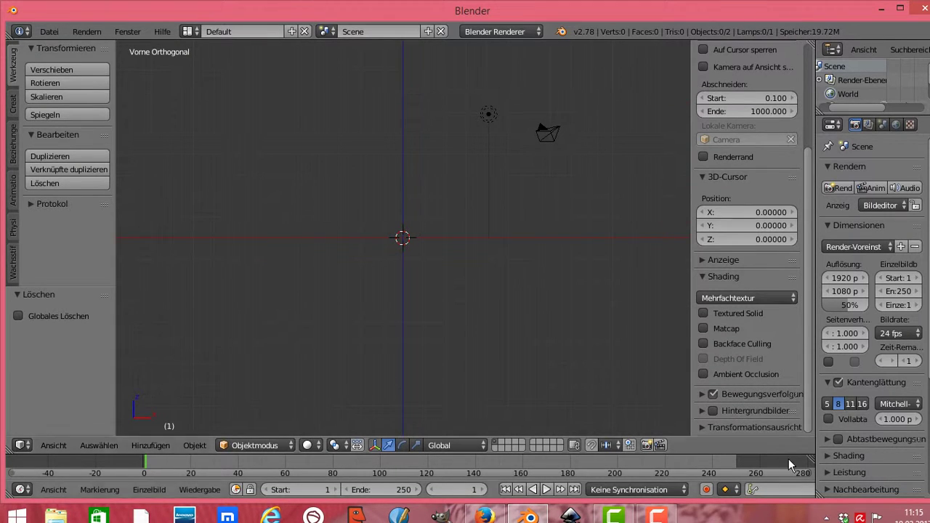
pyautogui.click(779, 411)
pyautogui.scroll(-1, 809, 362)
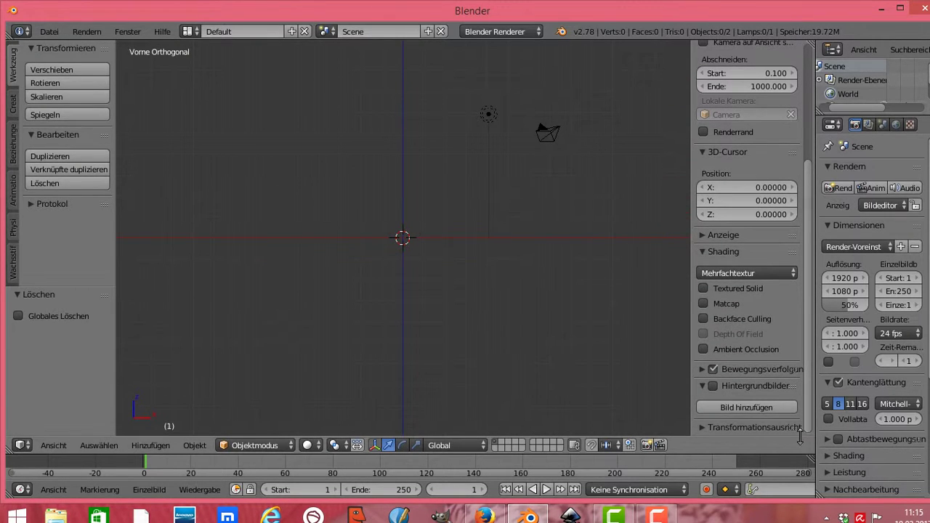
pyautogui.click(789, 407)
pyautogui.scroll(-3, 803, 344)
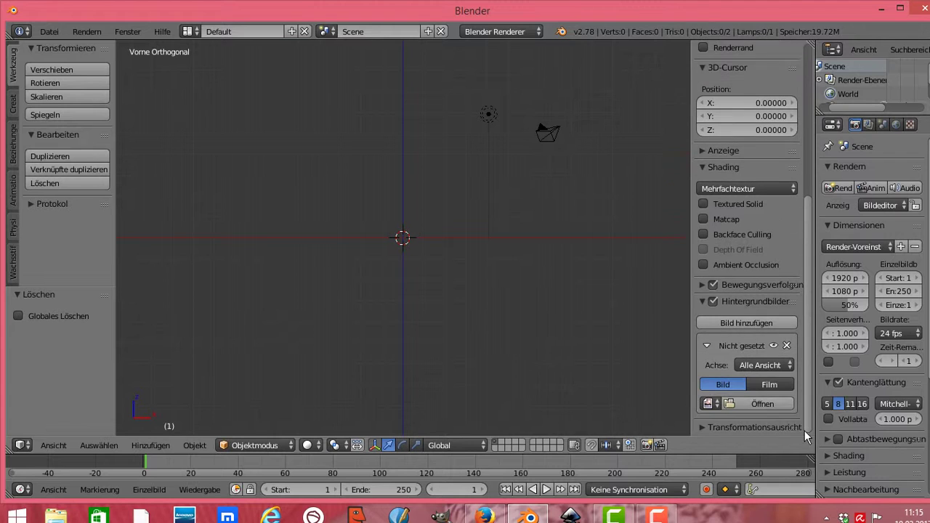
pyautogui.click(762, 404)
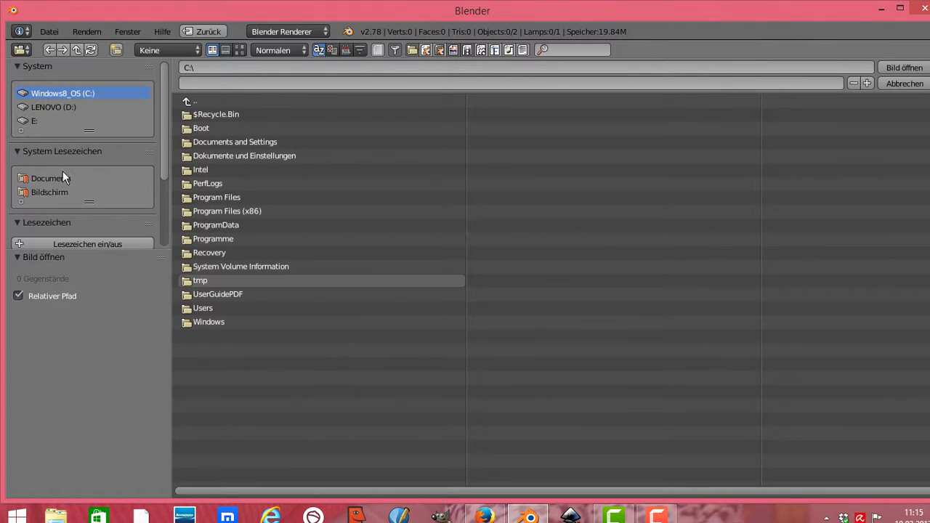
pyautogui.click(44, 193)
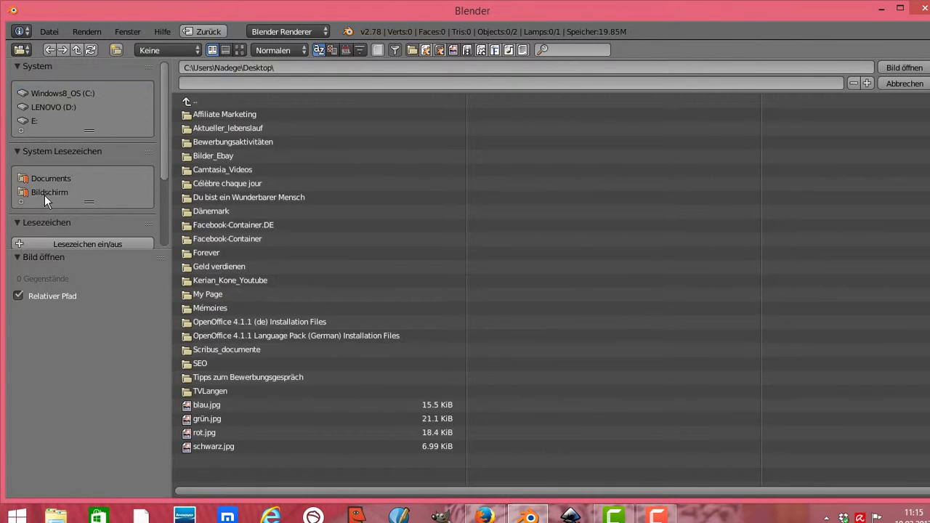
pyautogui.click(225, 406)
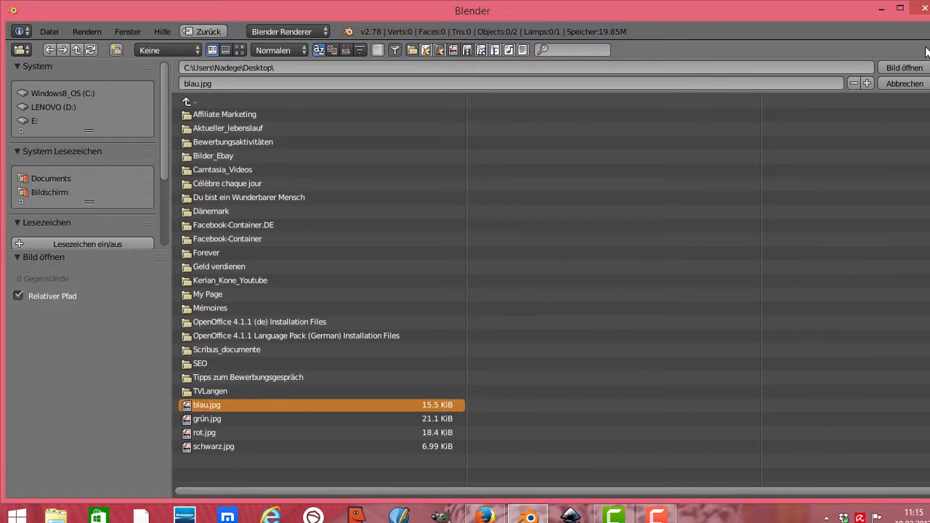
pyautogui.click(908, 67)
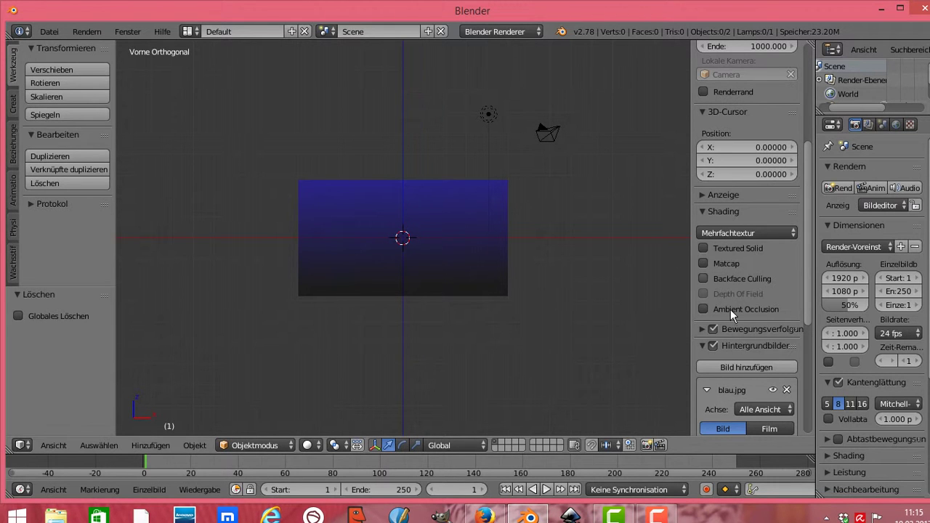
# Set the background image size to 35.5 and opacity to 1.0, then hide the sidebar.
pyautogui.moveTo(805, 299); pyautogui.dragTo(806, 439)
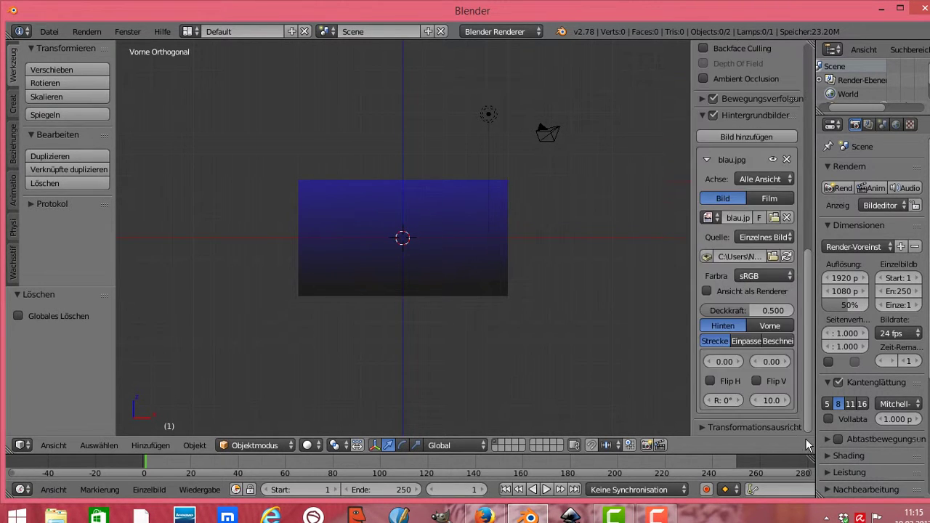
pyautogui.moveTo(764, 407); pyautogui.dragTo(843, 406)
pyautogui.moveTo(730, 311); pyautogui.dragTo(798, 317)
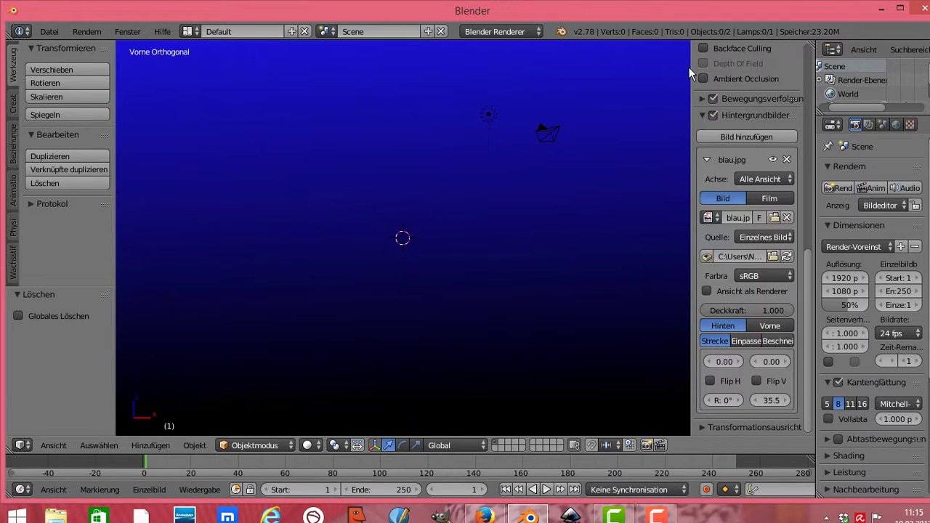
pyautogui.moveTo(688, 66); pyautogui.dragTo(812, 66)
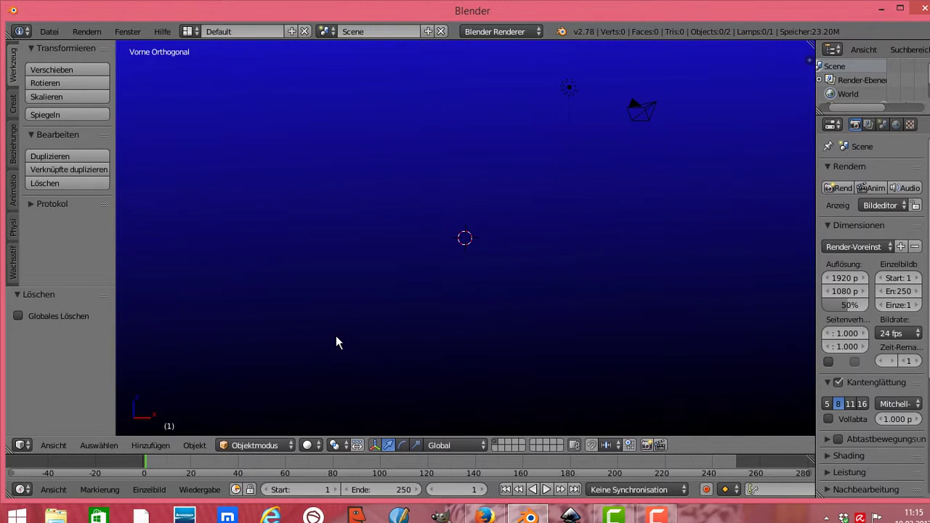
pyautogui.click(160, 445)
pyautogui.moveTo(173, 429)
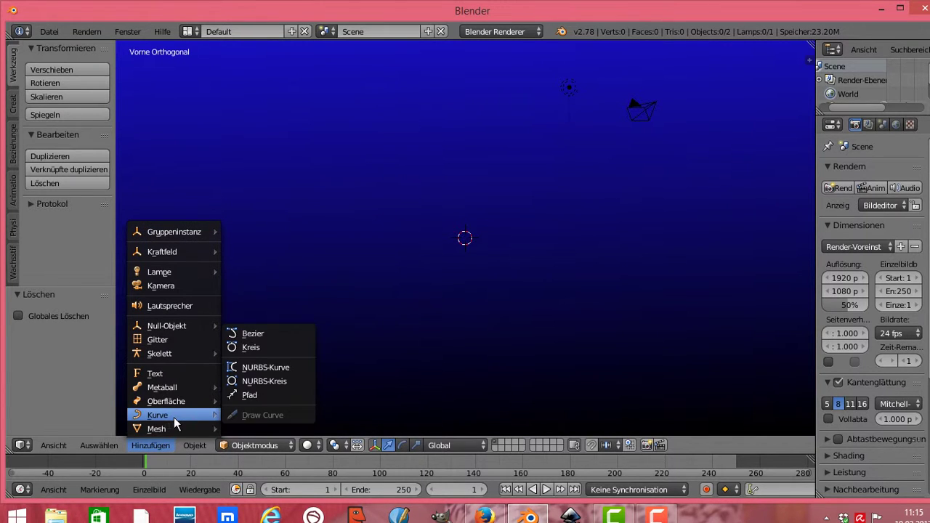
# Add a Bezier circle and switch it into Edit Mode.
pyautogui.click(255, 348)
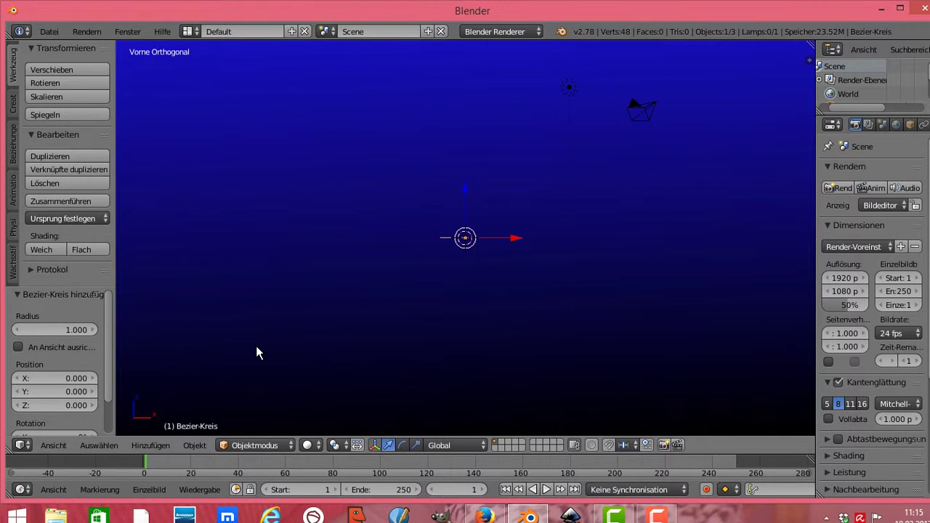
pyautogui.click(294, 444)
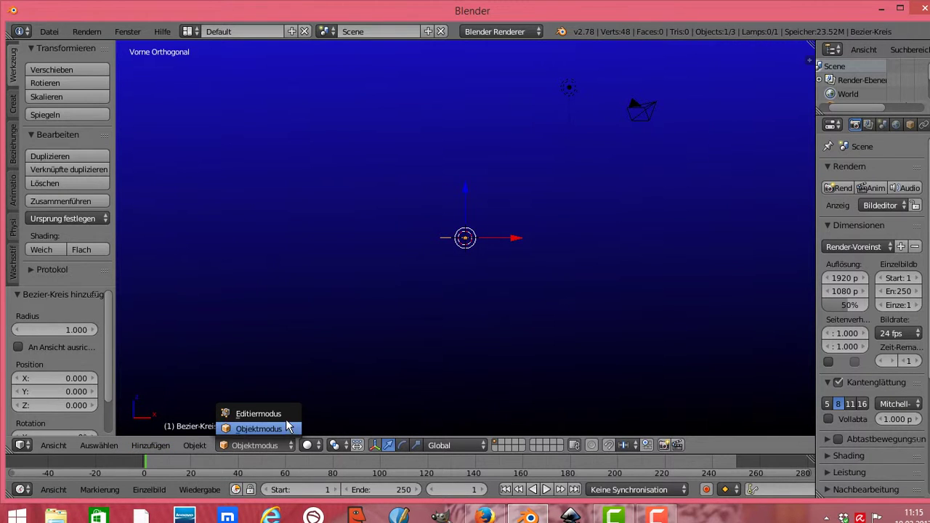
pyautogui.click(284, 414)
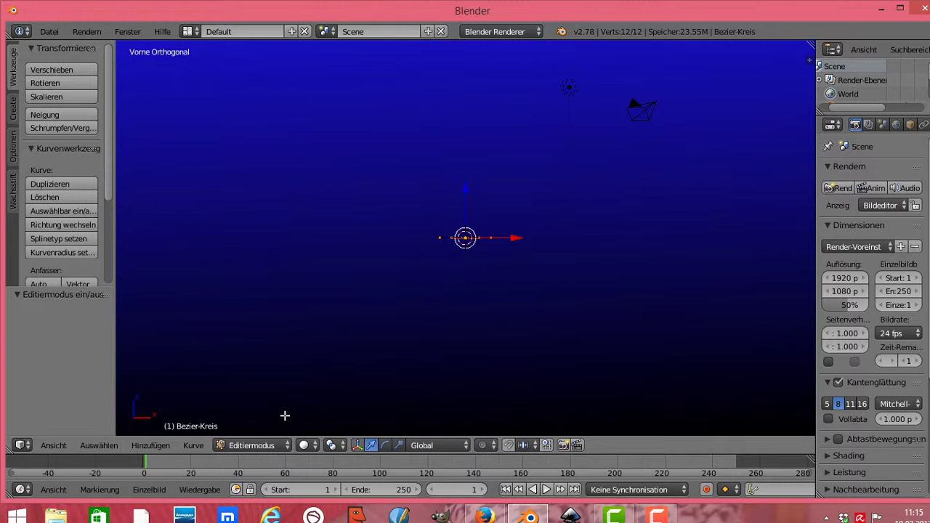
# In top view, set the circle's handles to Free and switch the manipulator to Scale.
pyautogui.click(53, 445)
pyautogui.click(166, 380)
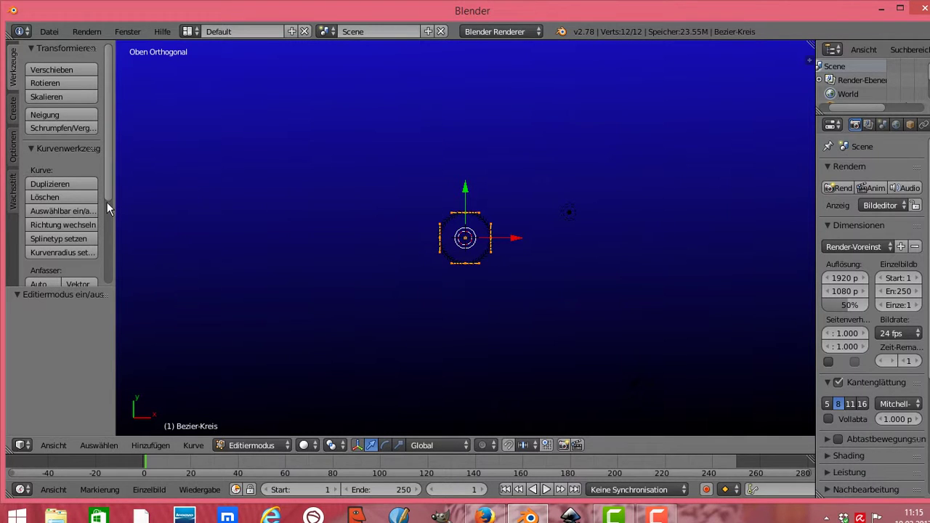
pyautogui.moveTo(107, 188); pyautogui.dragTo(112, 275)
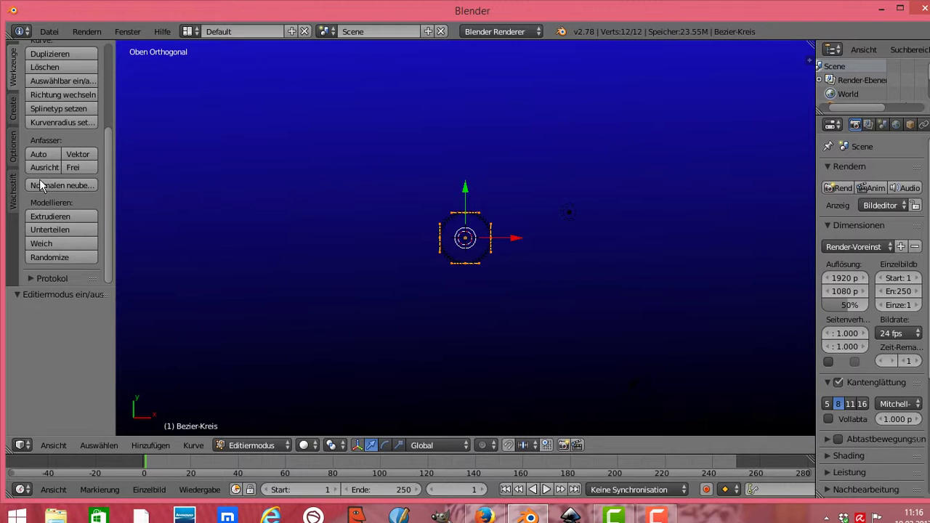
pyautogui.click(78, 164)
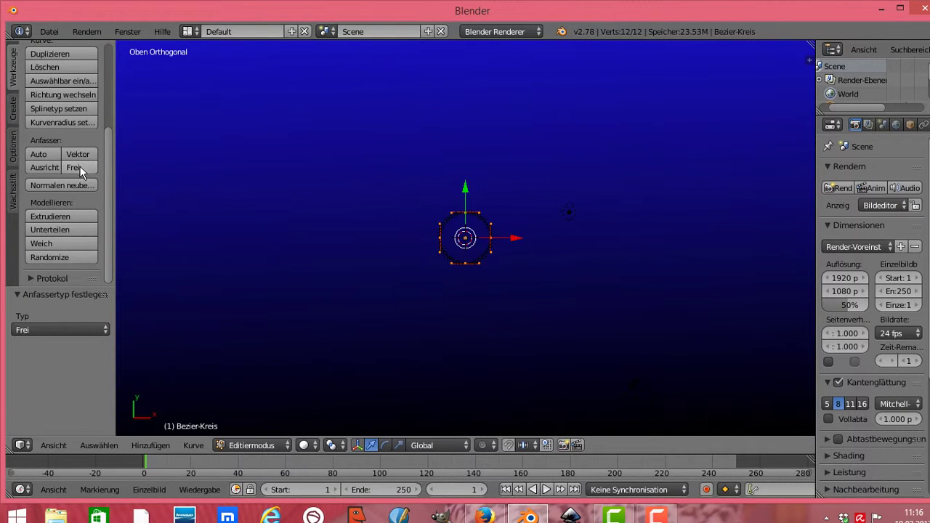
pyautogui.click(399, 445)
# Stretch the circle along X and Y, then rotate it slightly.
pyautogui.moveTo(517, 239); pyautogui.dragTo(717, 222)
pyautogui.moveTo(475, 196); pyautogui.dragTo(465, 66)
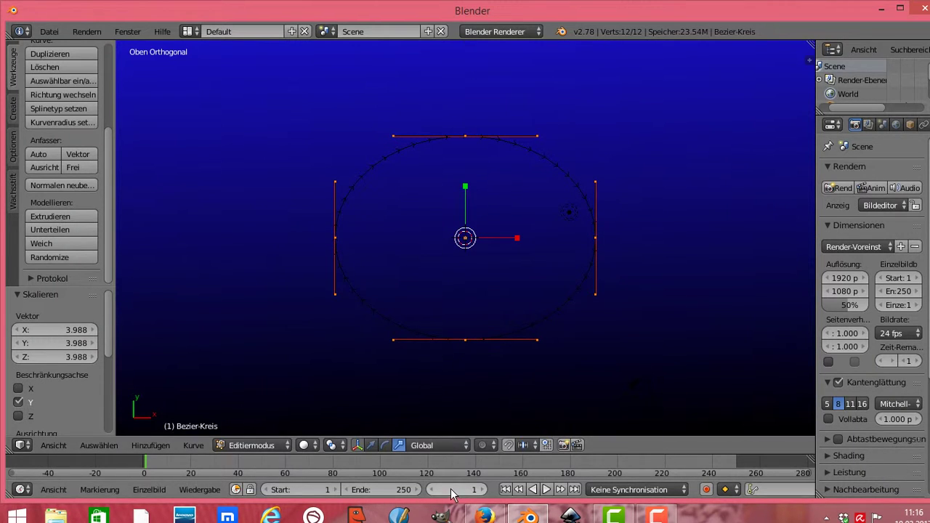
pyautogui.click(385, 445)
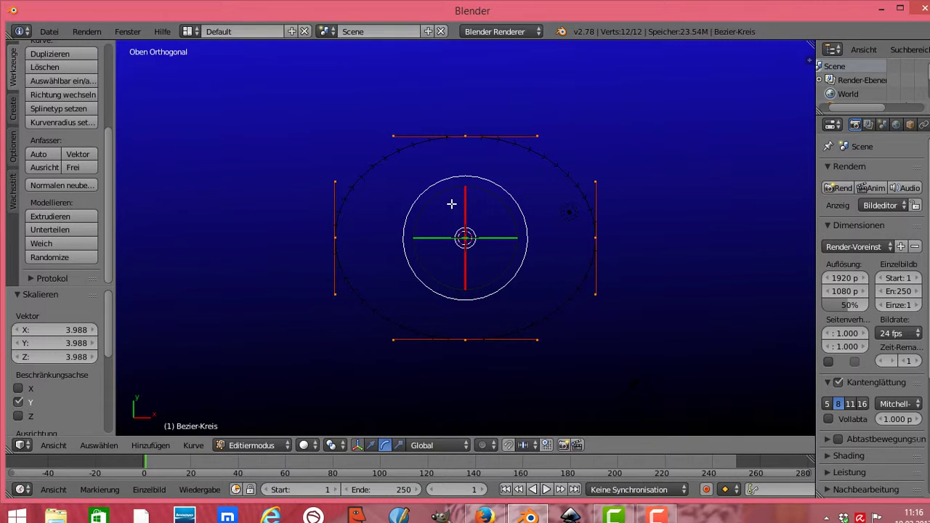
pyautogui.press('r')
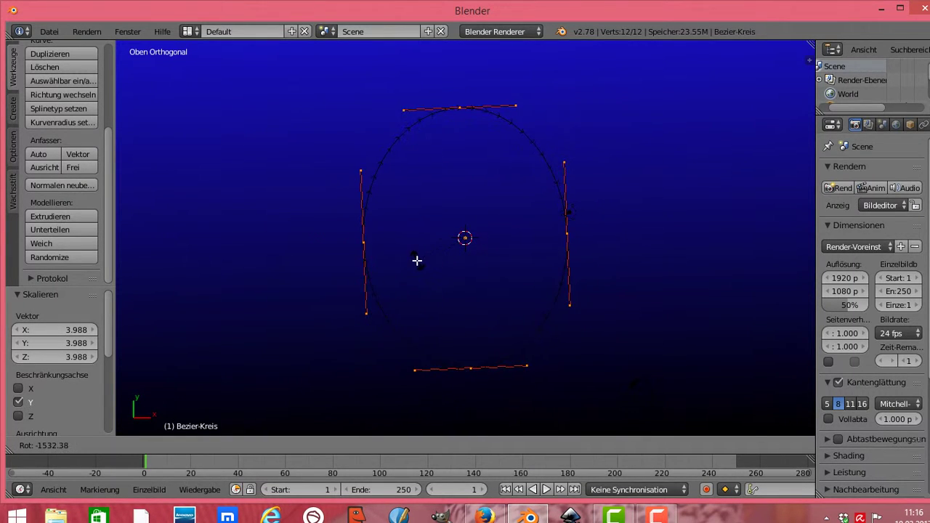
pyautogui.click(426, 258)
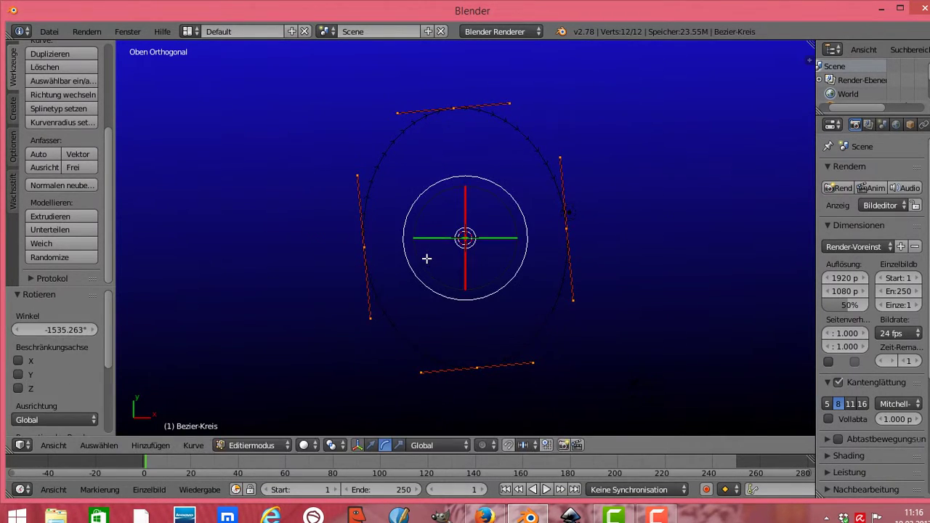
# Shrink the oval along X and to 0.763 along Y, then widen the properties area.
pyautogui.click(401, 446)
pyautogui.moveTo(527, 242)
pyautogui.mouseDown()
pyautogui.moveTo(577, 245)
pyautogui.moveTo(452, 253)
pyautogui.moveTo(535, 254)
pyautogui.mouseUp()
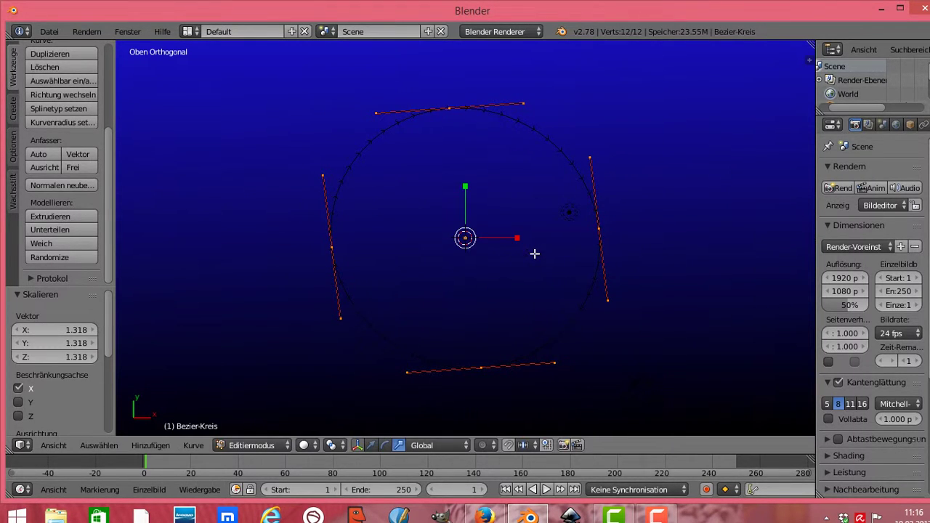
pyautogui.moveTo(466, 186)
pyautogui.mouseDown()
pyautogui.moveTo(465, 175)
pyautogui.moveTo(466, 197)
pyautogui.mouseUp()
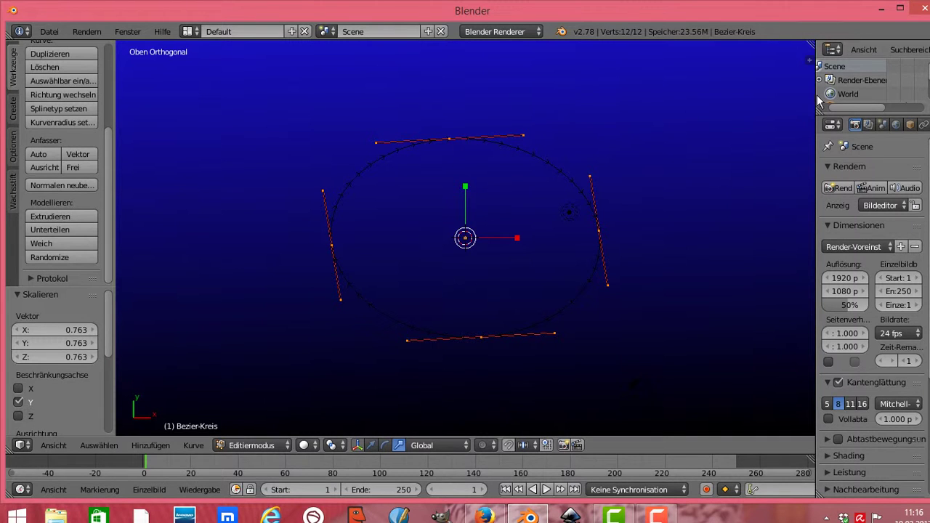
pyautogui.moveTo(817, 101); pyautogui.dragTo(701, 113)
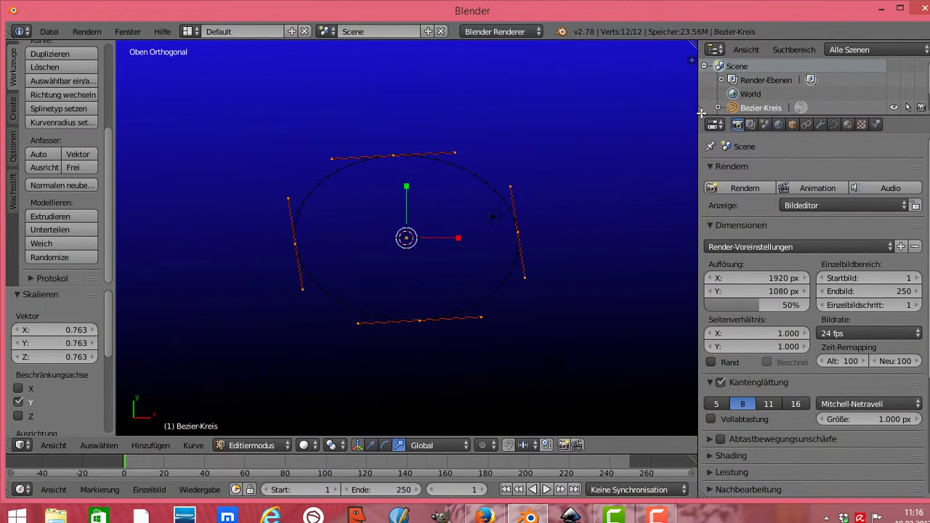
# Set bevel depth 0.713, offset 0.637, extrude 0.540, and tilt the object 68.8° around X.
pyautogui.click(834, 124)
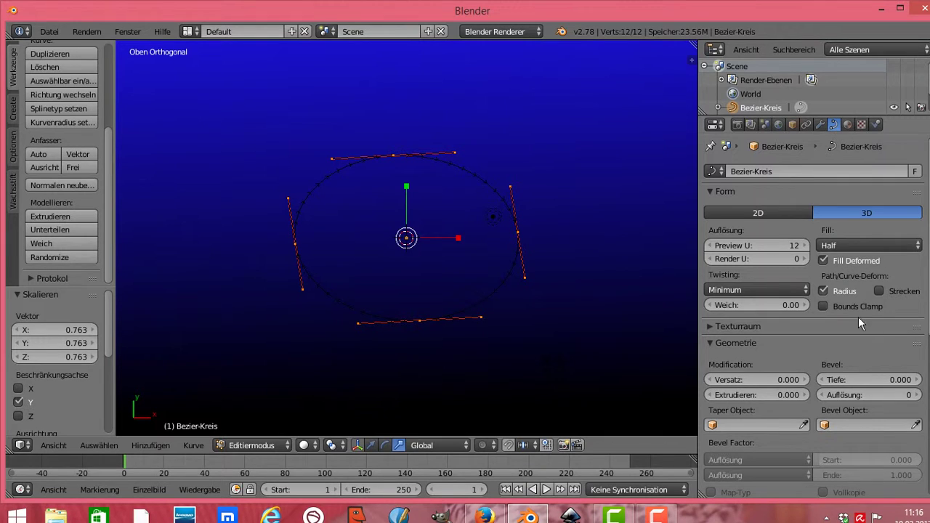
pyautogui.scroll(-5, 863, 250)
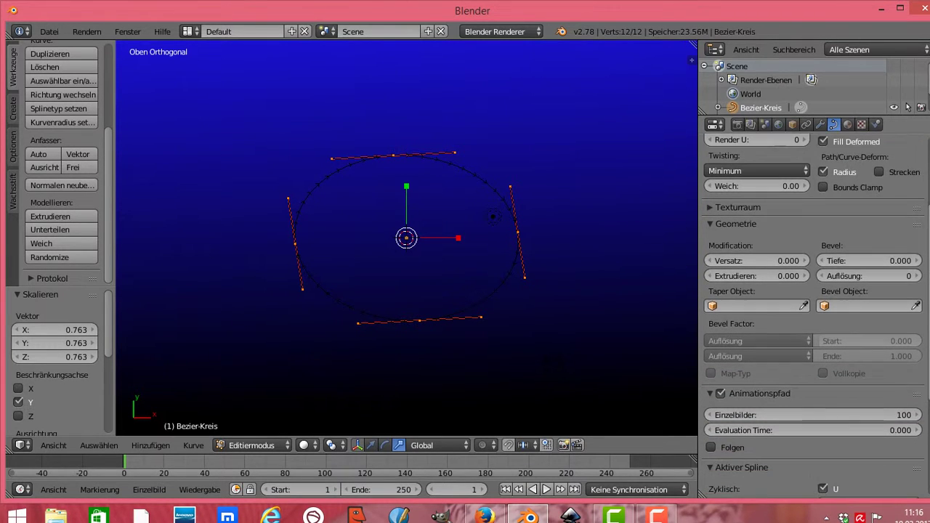
pyautogui.moveTo(834, 266); pyautogui.dragTo(890, 276)
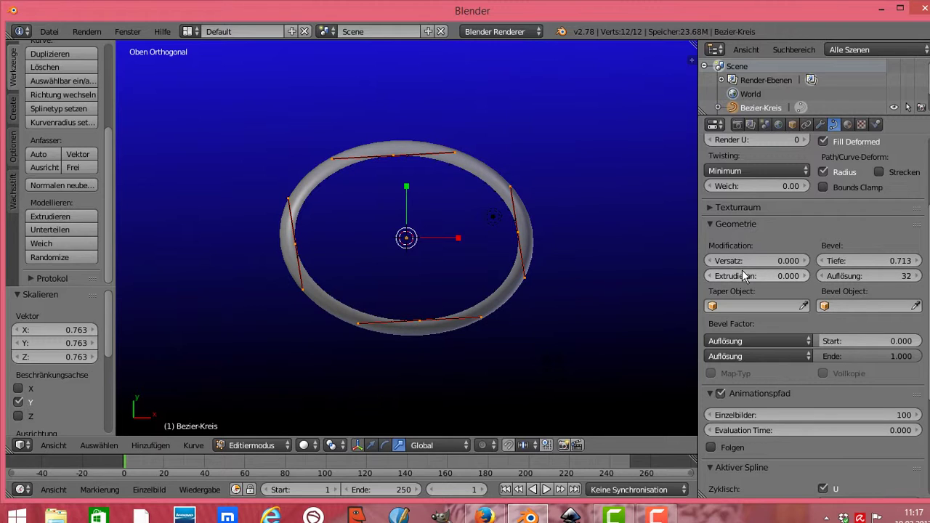
pyautogui.moveTo(728, 261); pyautogui.dragTo(900, 261)
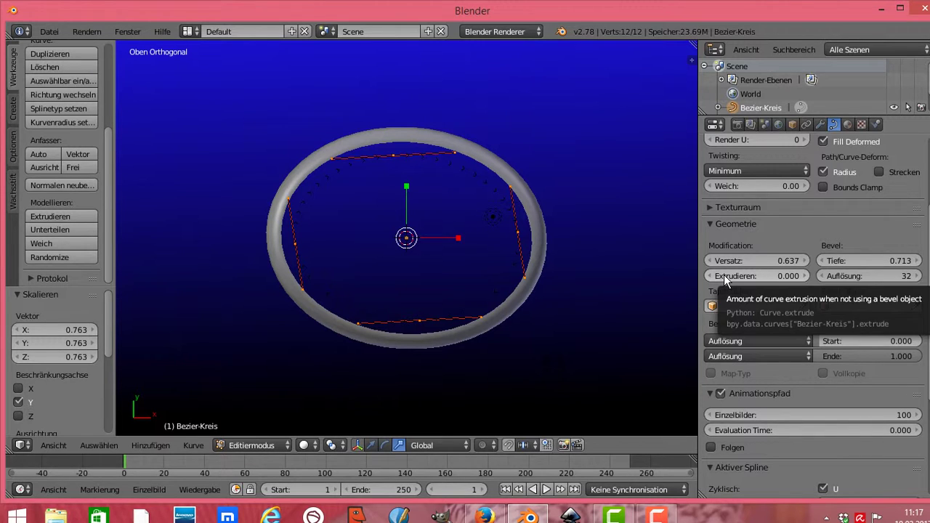
pyautogui.moveTo(724, 274); pyautogui.dragTo(745, 275)
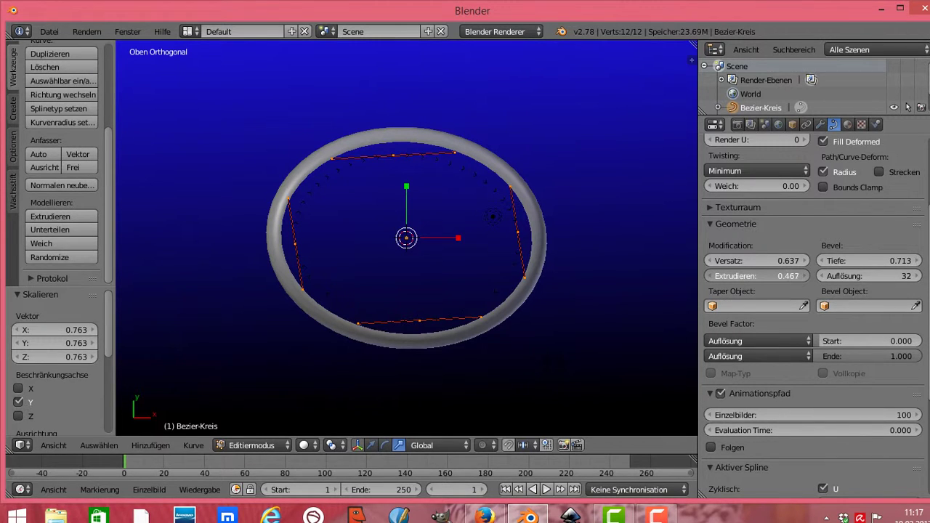
pyautogui.click(791, 124)
pyautogui.moveTo(794, 227); pyautogui.dragTo(887, 240)
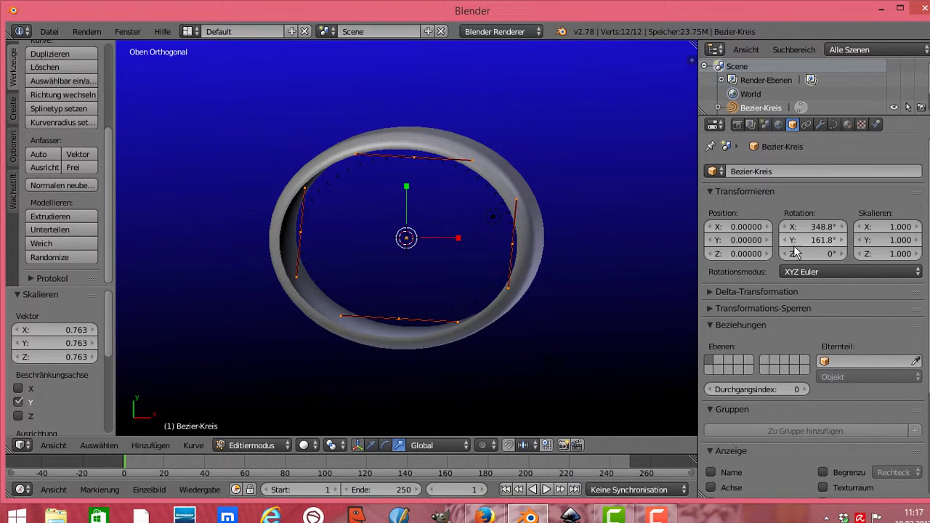
# Set rotation Y 161.8°, Z 178.3°, scale 1.7/0.85/3.11, and delta rotation 349.9°/151.3° with delta X scale 0.95.
pyautogui.moveTo(814, 253)
pyautogui.mouseDown()
pyautogui.moveTo(894, 254)
pyautogui.moveTo(823, 259)
pyautogui.mouseUp()
pyautogui.moveTo(879, 227); pyautogui.dragTo(908, 253)
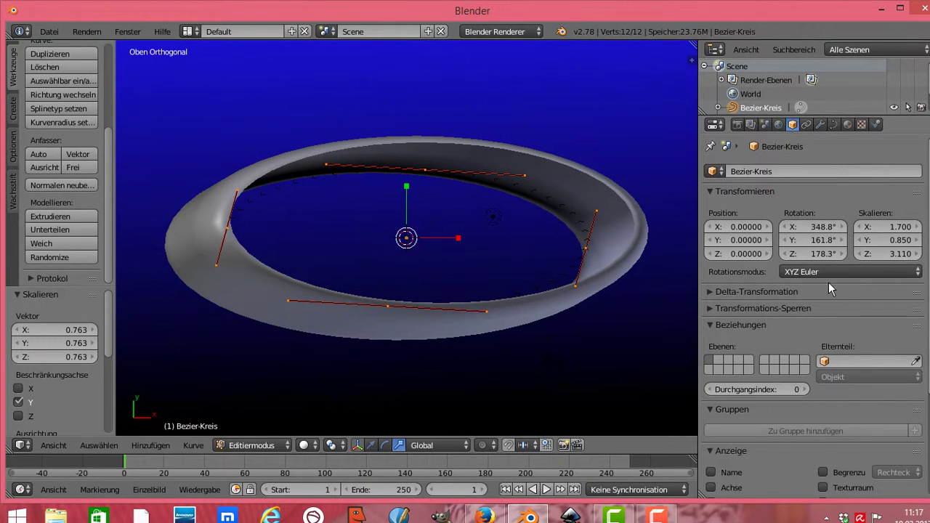
pyautogui.click(808, 291)
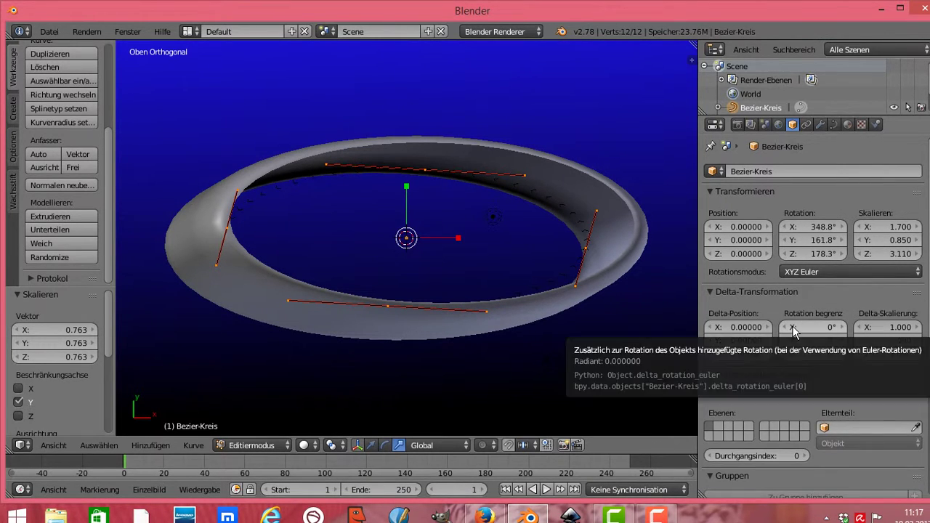
pyautogui.moveTo(794, 332); pyautogui.dragTo(917, 327)
pyautogui.moveTo(886, 327); pyautogui.dragTo(919, 327)
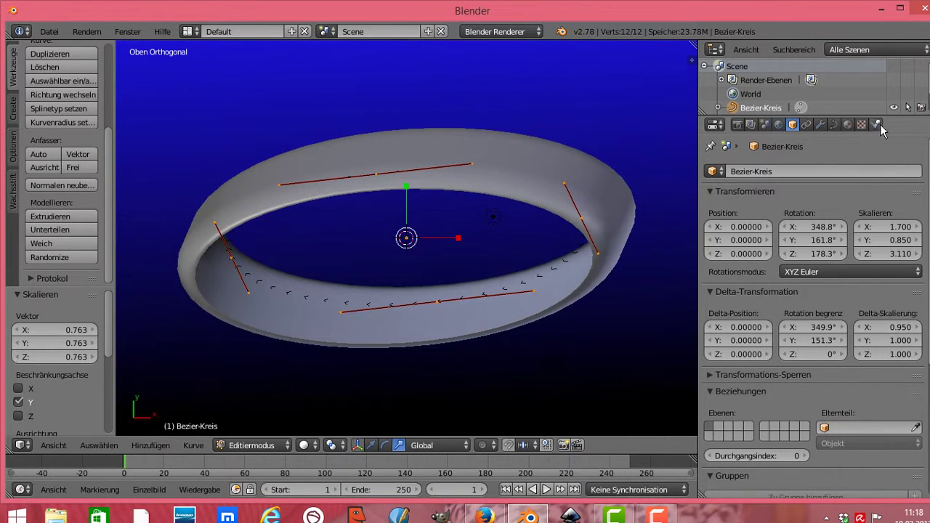
# Create Material.001 with a salmon-orange diffuse colour (H 0.037, S 0.631, V 0.906).
pyautogui.click(847, 125)
pyautogui.click(819, 234)
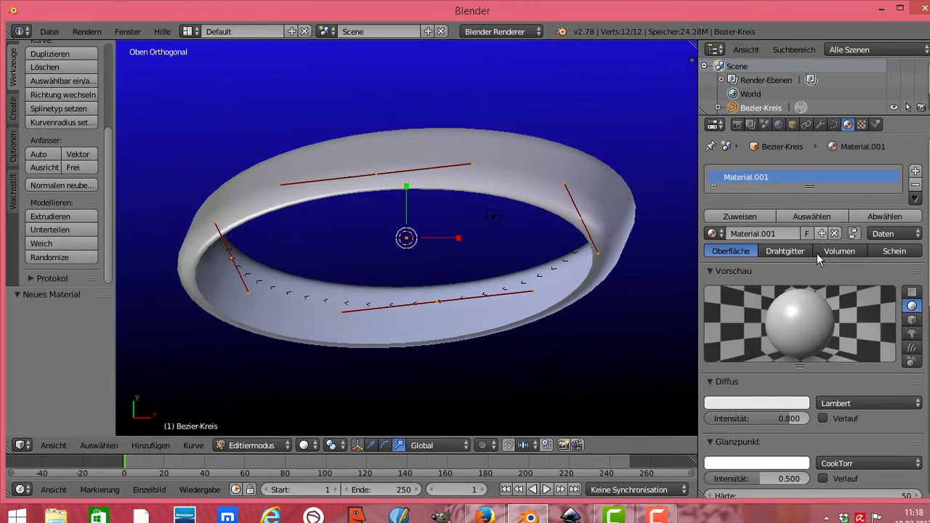
pyautogui.click(755, 402)
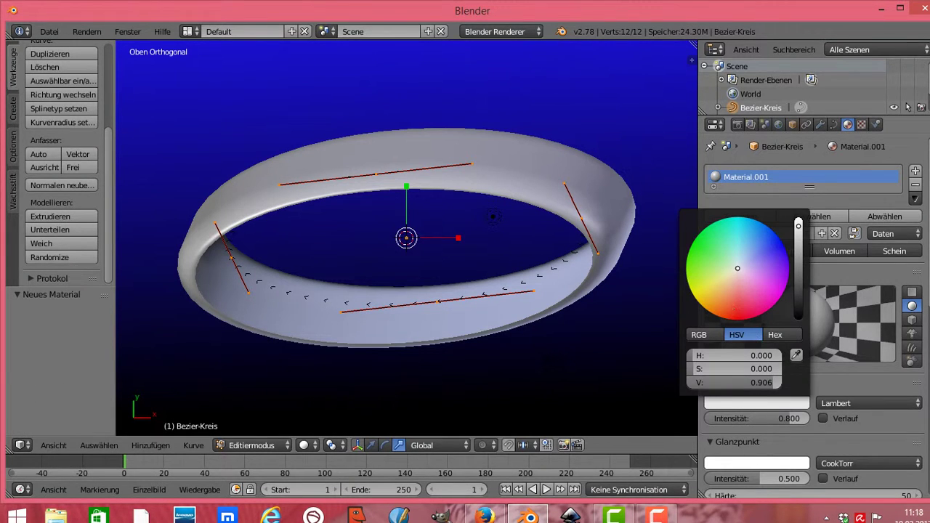
pyautogui.click(731, 300)
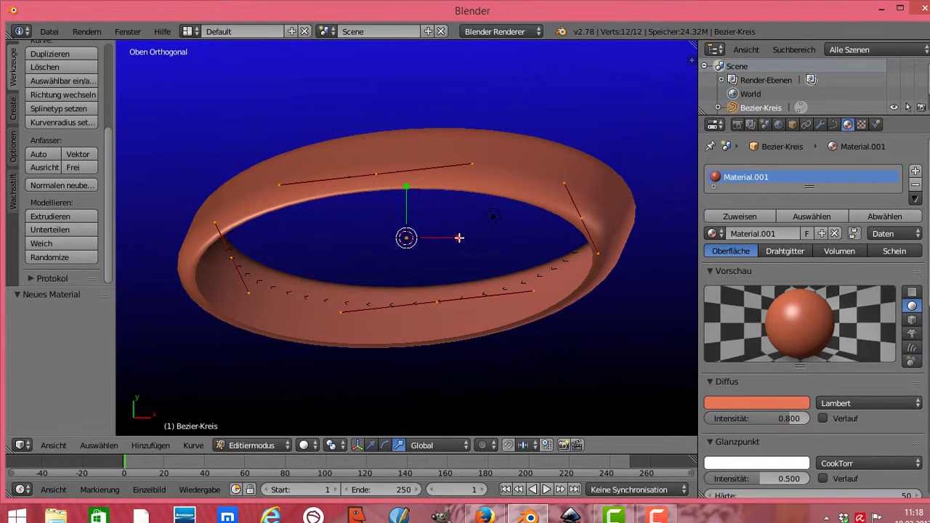
pyautogui.press('s')
pyautogui.press('x')
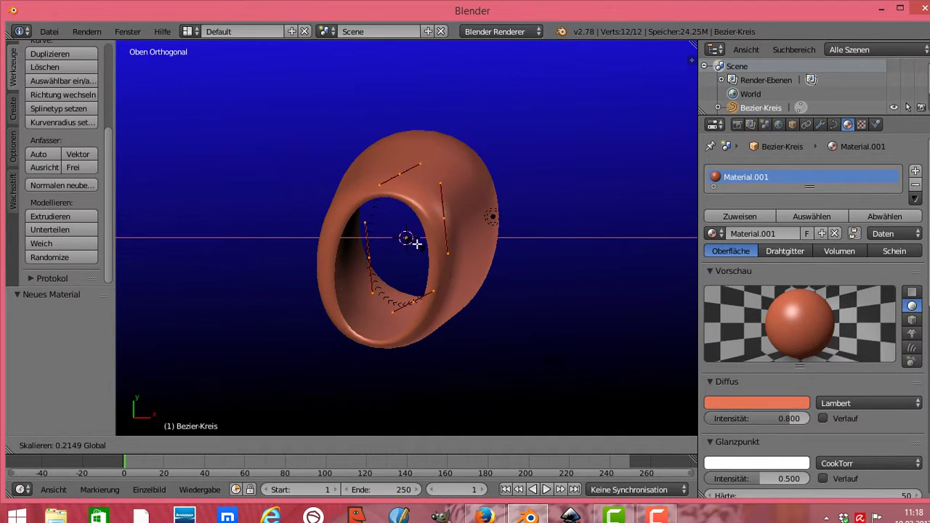
# Confirm the flipped X scale of the curve and stretch it along Y.
pyautogui.click(399, 238)
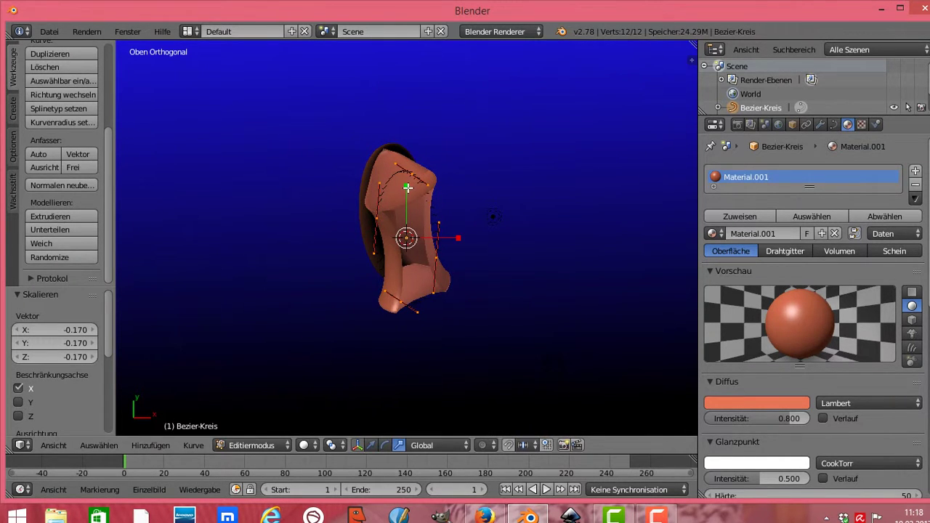
pyautogui.press('s')
pyautogui.press('y')
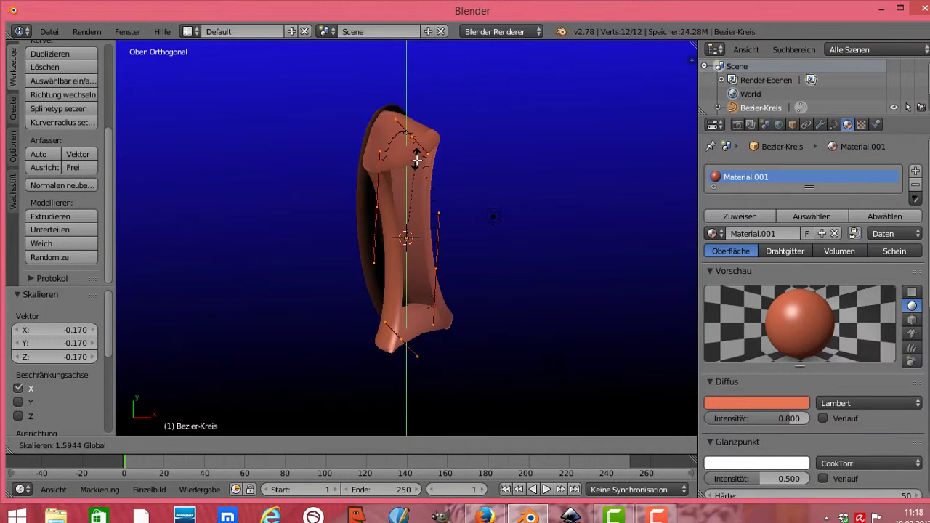
pyautogui.click(417, 238)
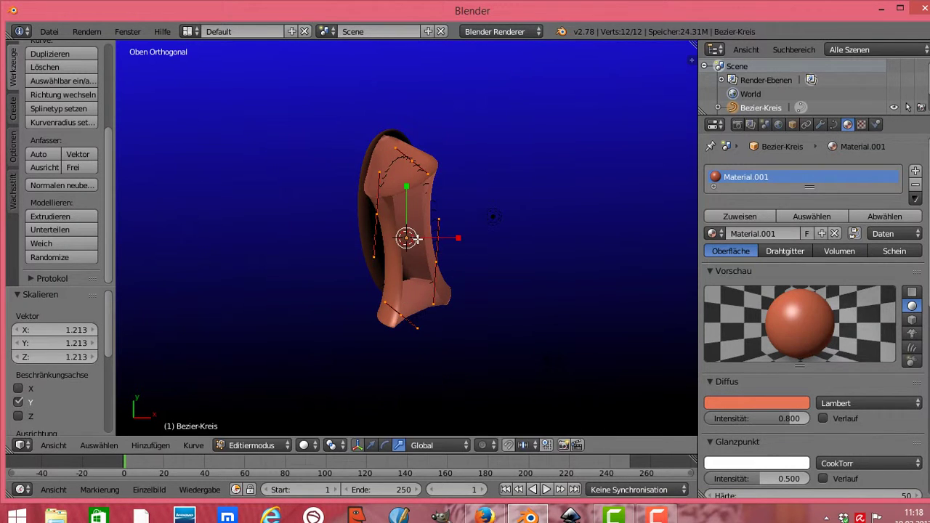
# Widen the curve along X again, then stretch it along Y to 1.419.
pyautogui.press('s')
pyautogui.press('x')
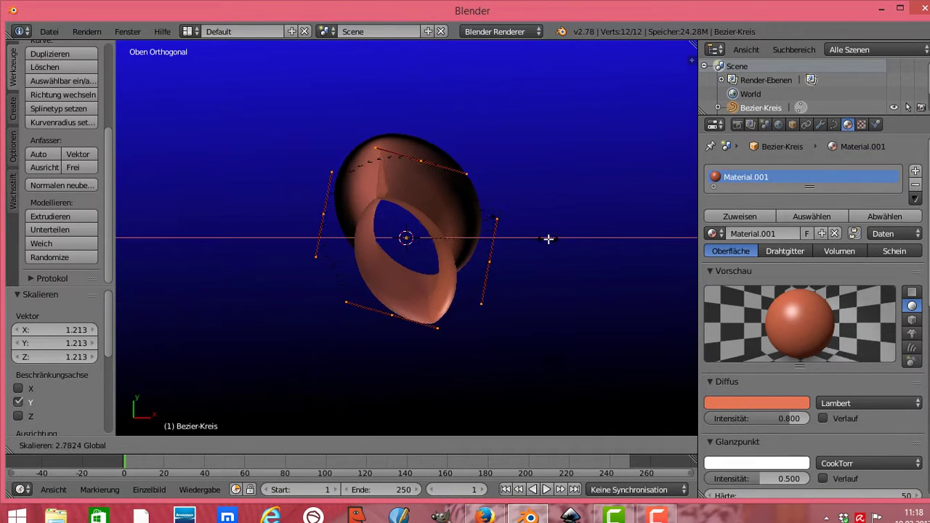
pyautogui.click(608, 238)
pyautogui.press('s')
pyautogui.press('y')
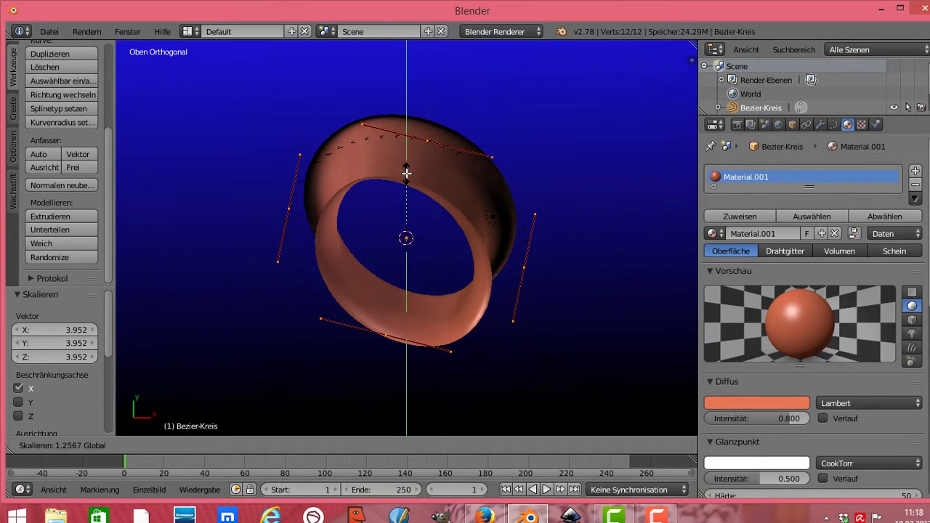
pyautogui.click(404, 163)
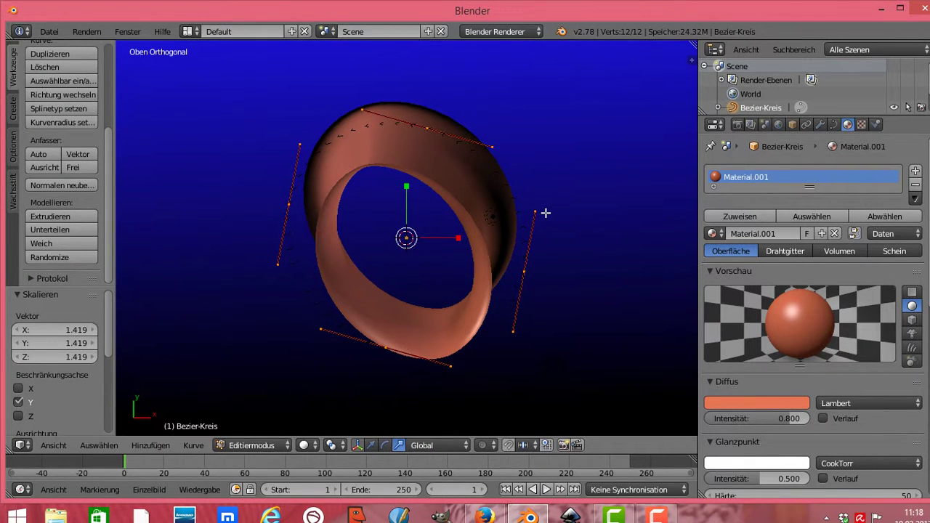
# Rotate the tube to 399.6° X, 397.8° Y and 298.3° Z.
pyautogui.click(792, 125)
pyautogui.moveTo(812, 240); pyautogui.dragTo(923, 240)
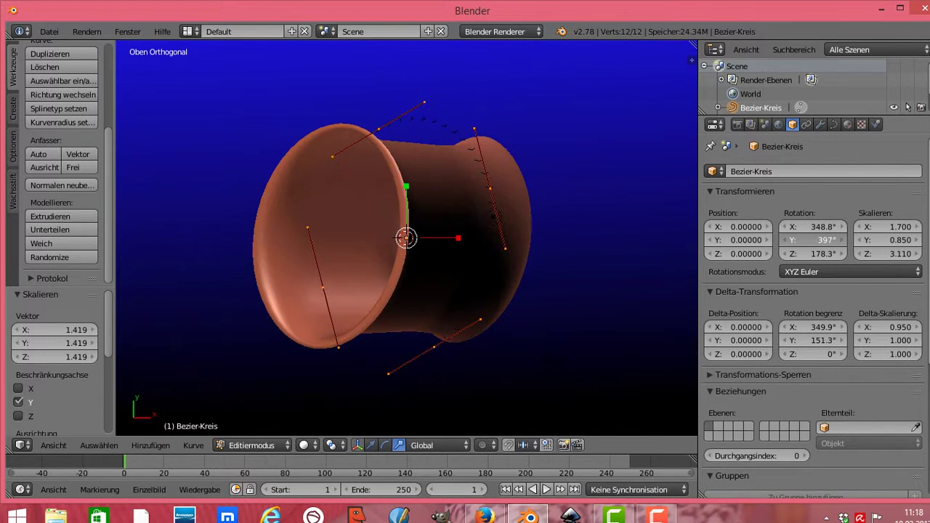
pyautogui.moveTo(812, 254); pyautogui.dragTo(841, 254)
pyautogui.moveTo(790, 227)
pyautogui.mouseDown()
pyautogui.moveTo(816, 227)
pyautogui.moveTo(805, 227)
pyautogui.mouseUp()
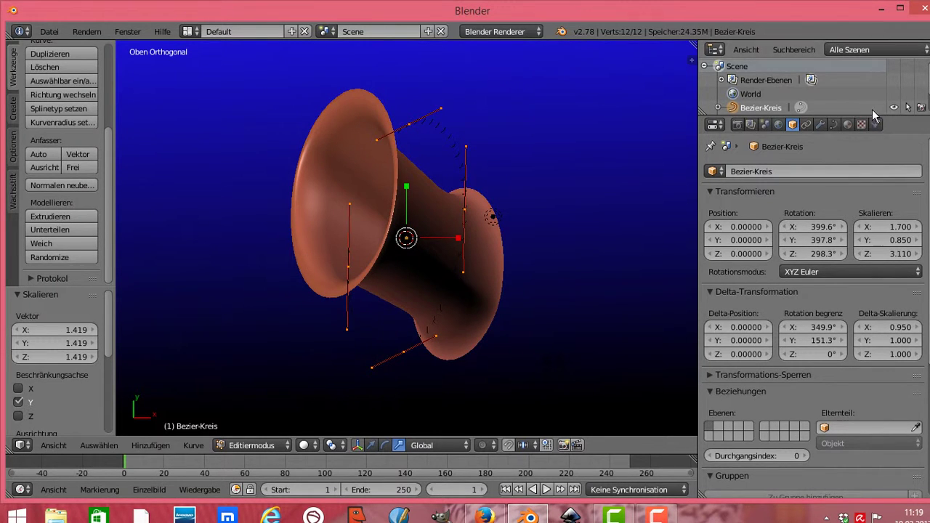
pyautogui.click(834, 125)
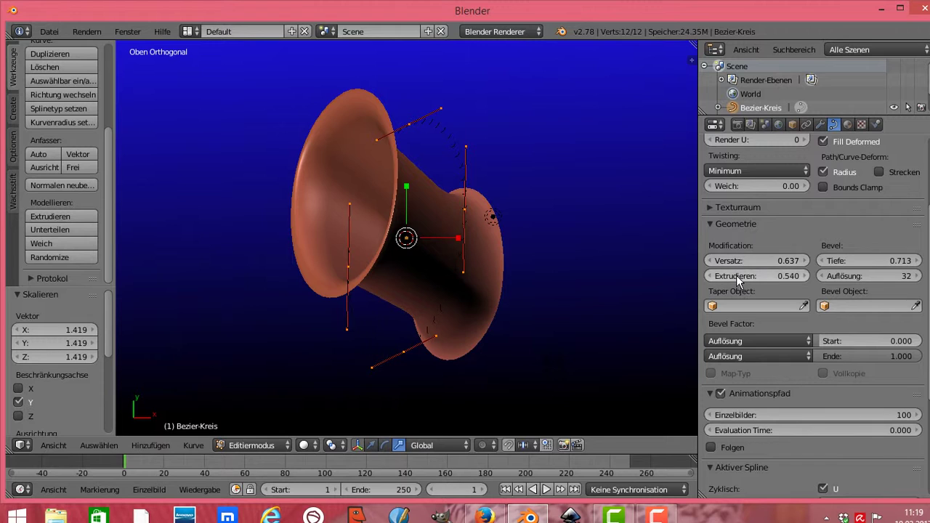
# Set extrusion to 2.013 and bevel depth to 0.504, then spin X rotation to 747.6°.
pyautogui.moveTo(736, 275); pyautogui.dragTo(787, 275)
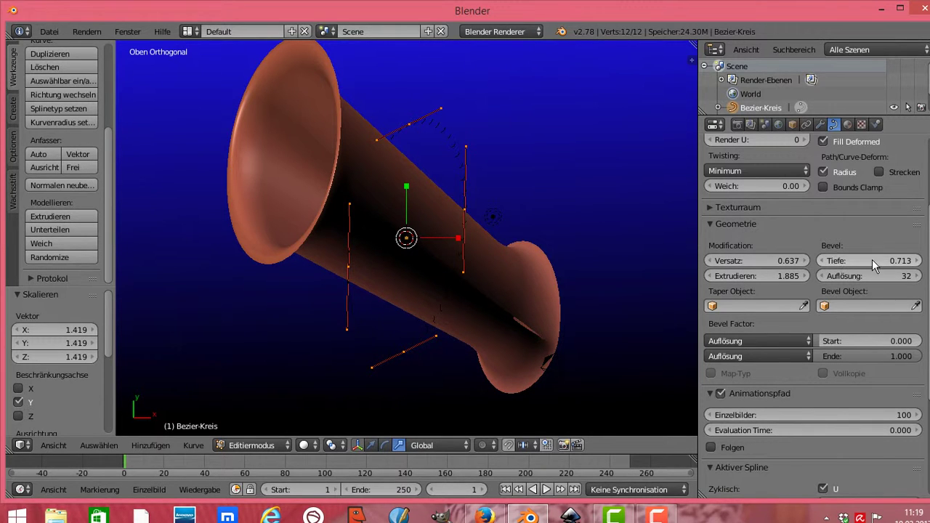
pyautogui.moveTo(873, 266); pyautogui.dragTo(846, 266)
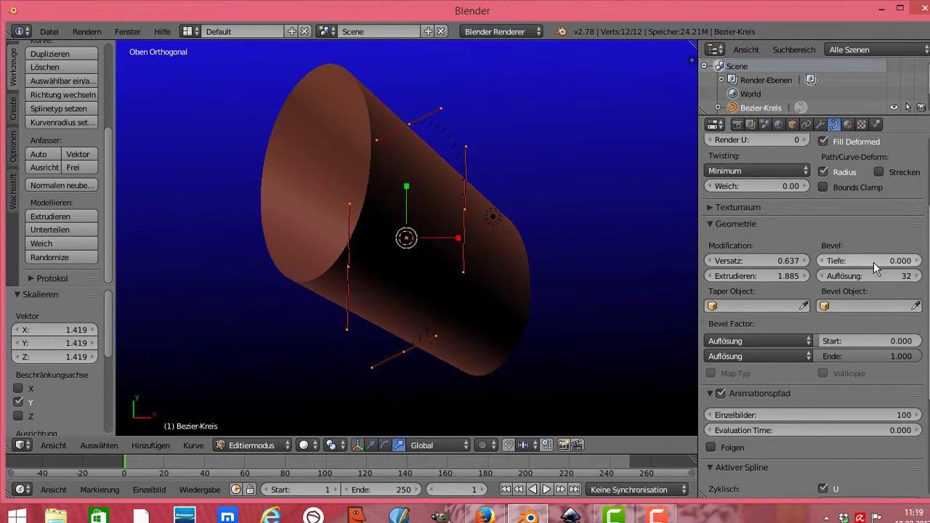
pyautogui.moveTo(756, 276)
pyautogui.mouseDown()
pyautogui.moveTo(768, 276)
pyautogui.moveTo(758, 276)
pyautogui.mouseUp()
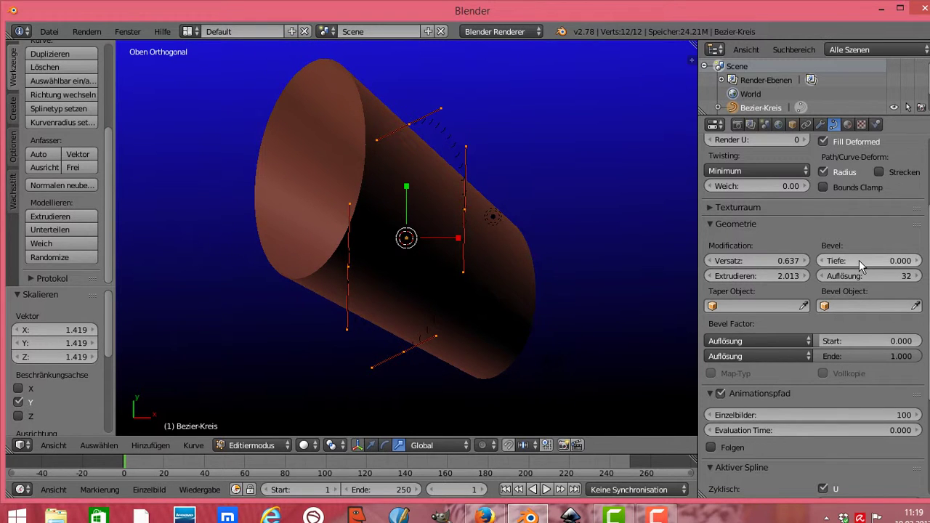
pyautogui.moveTo(858, 260)
pyautogui.mouseDown()
pyautogui.moveTo(893, 260)
pyautogui.moveTo(863, 260)
pyautogui.mouseUp()
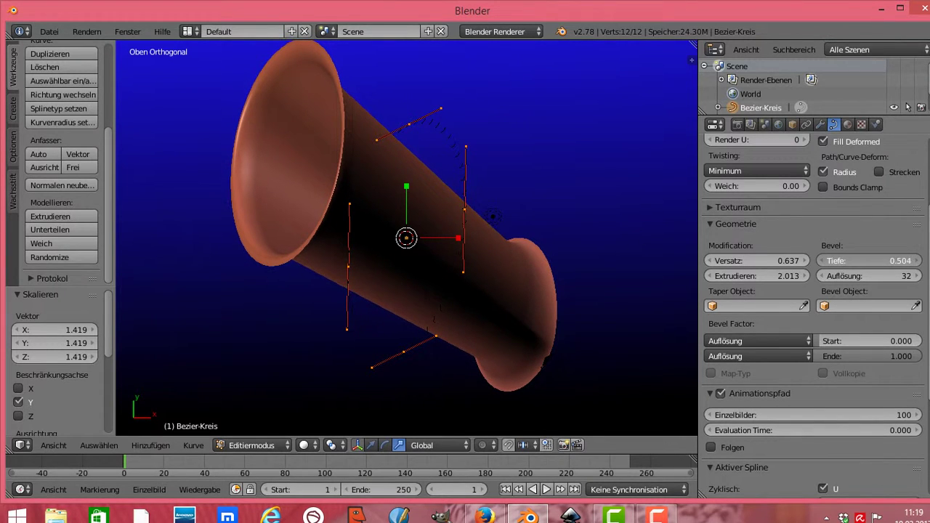
pyautogui.click(792, 125)
pyautogui.moveTo(813, 226); pyautogui.dragTo(875, 226)
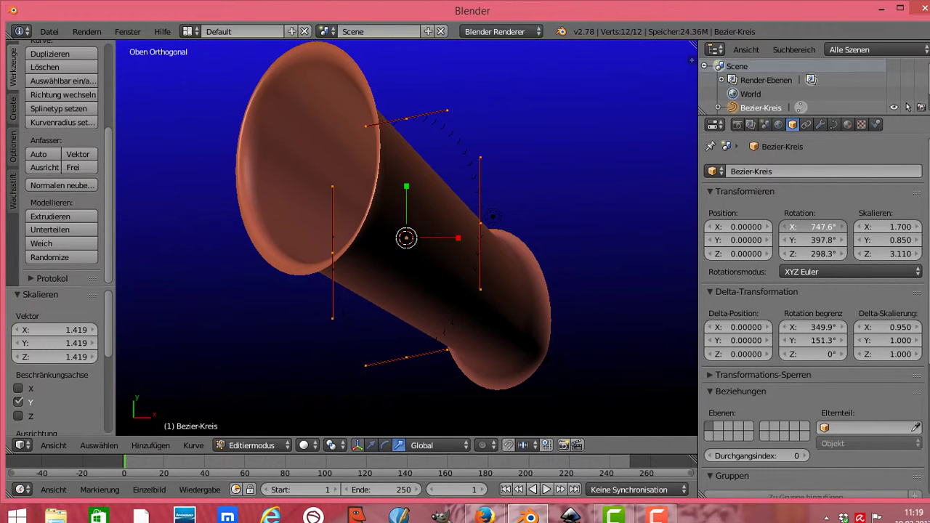
# Switch the curve shape to 2D so fill becomes Beides and both tube ends are capped.
pyautogui.click(834, 125)
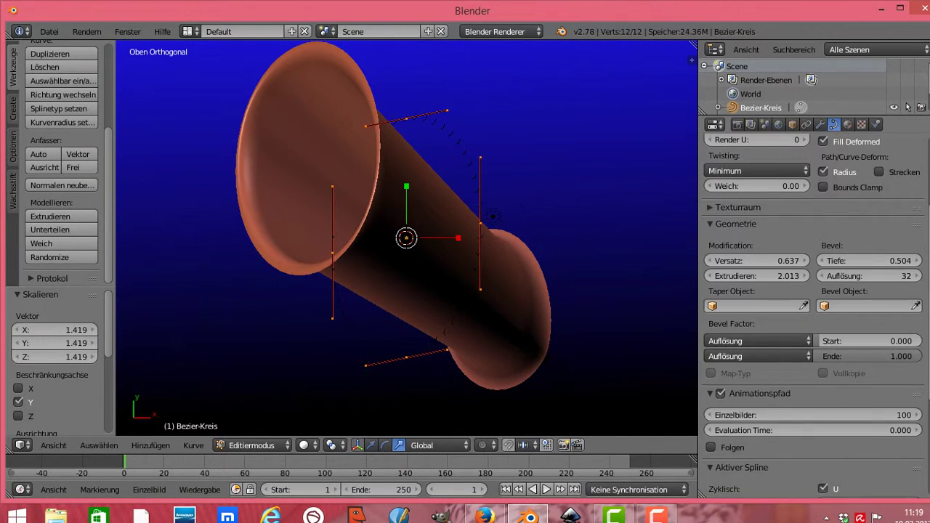
pyautogui.scroll(5, 872, 211)
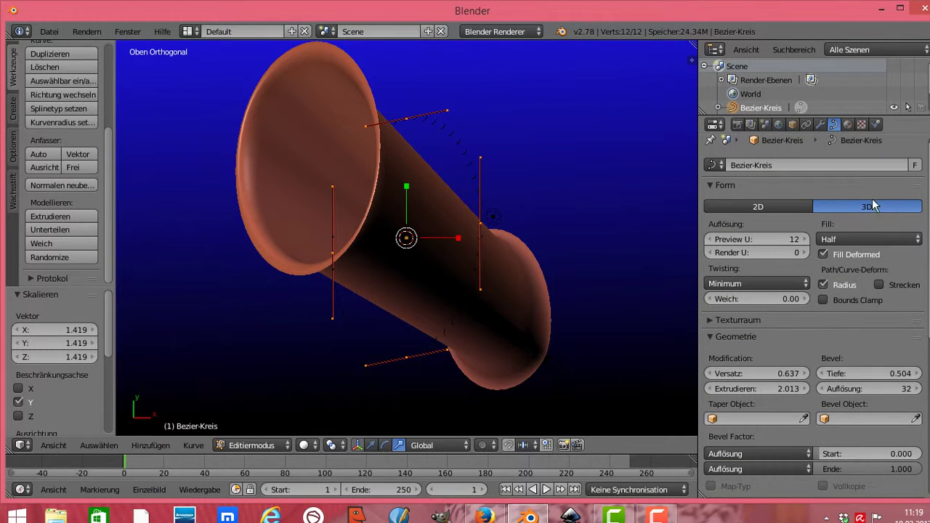
pyautogui.click(768, 206)
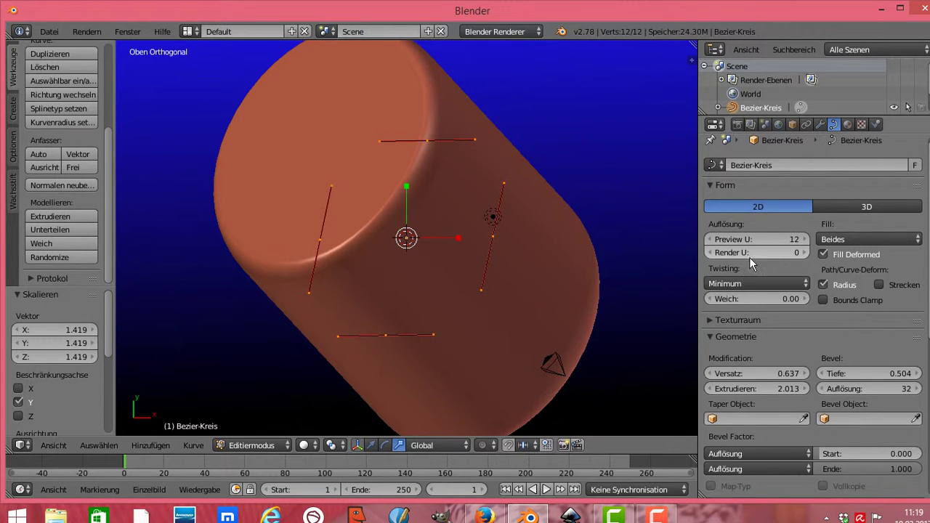
pyautogui.click(792, 124)
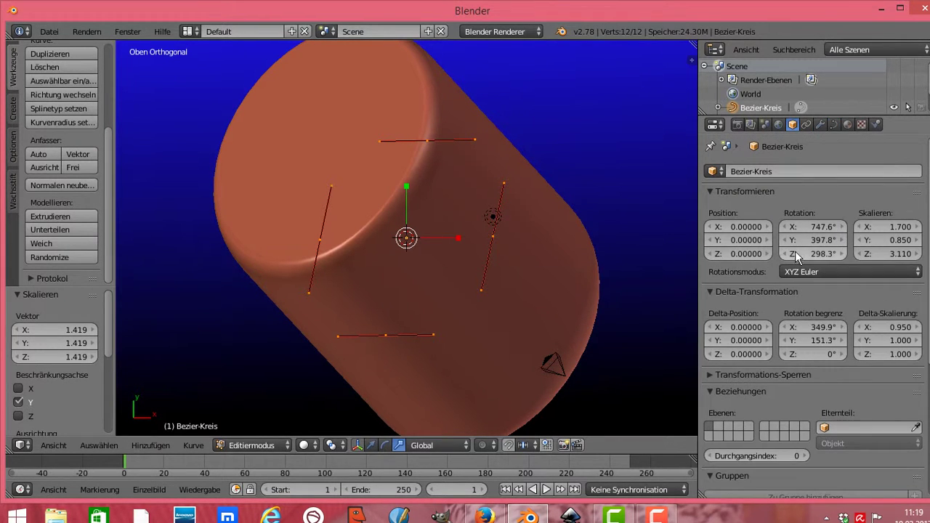
# Rotate the capped tube to 1228.6° on X, then scale it along Y and X.
pyautogui.moveTo(812, 227); pyautogui.dragTo(929, 227)
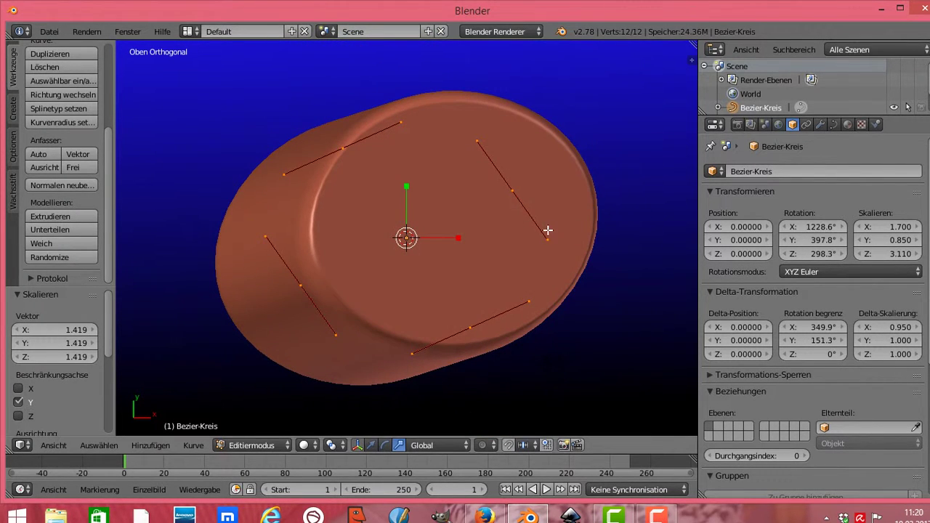
pyautogui.press('s')
pyautogui.press('y')
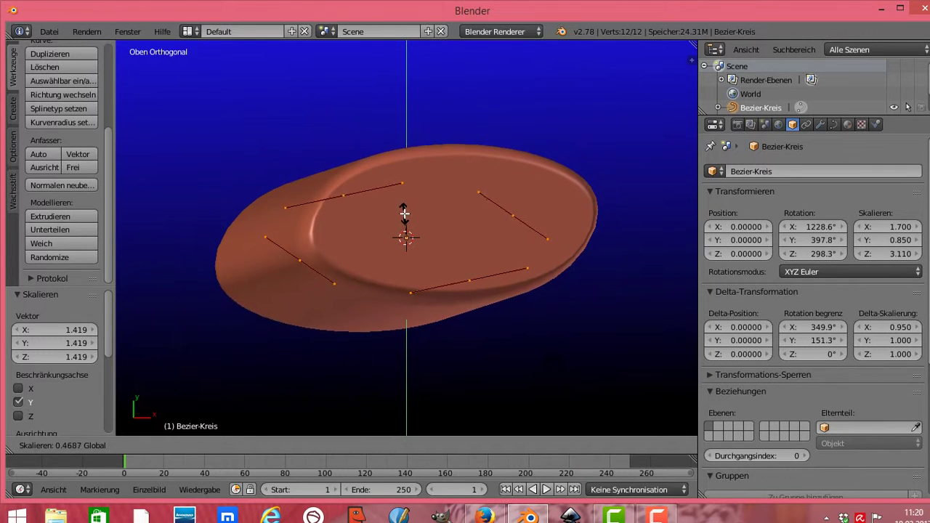
pyautogui.click(407, 180)
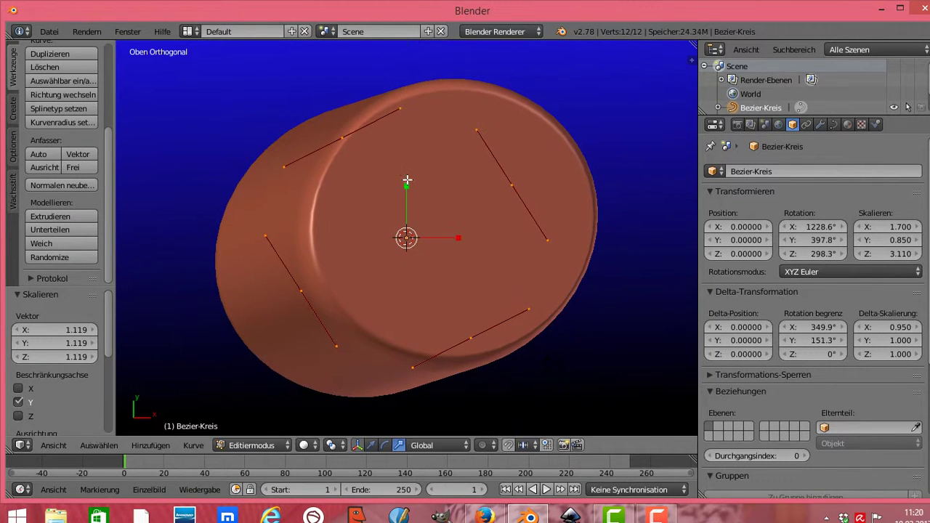
pyautogui.press('s')
pyautogui.press('x')
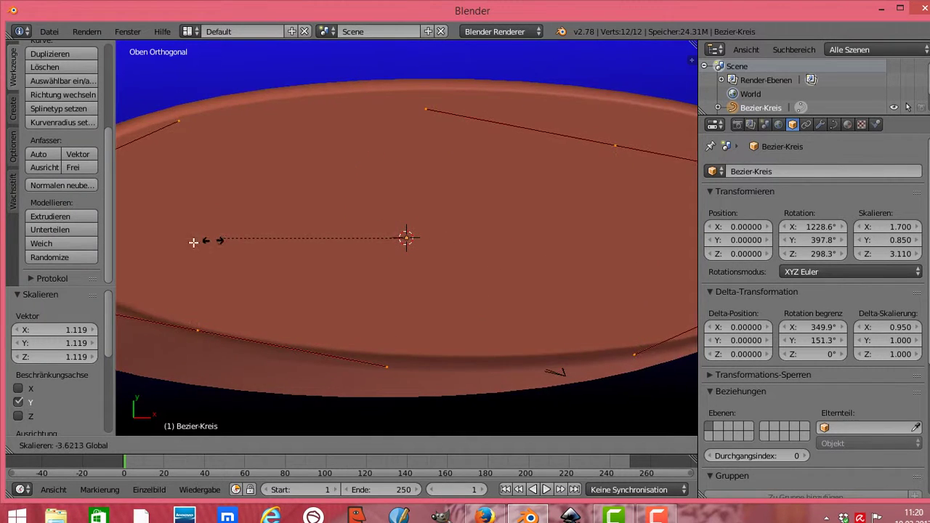
pyautogui.click(433, 253)
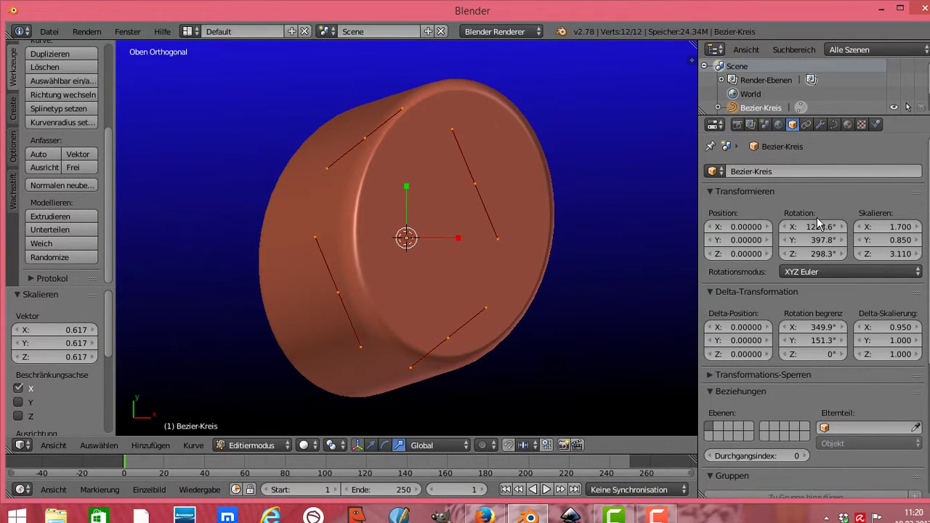
# Rotate to 784.4° on Y and 326.2° on Z, and set scale to 0.800, 0.750, 5.660.
pyautogui.moveTo(812, 239); pyautogui.dragTo(925, 240)
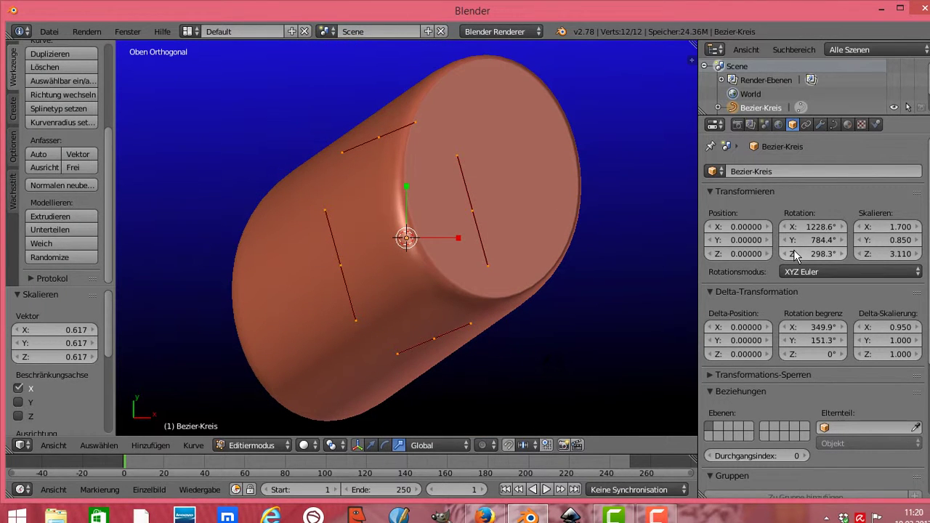
pyautogui.moveTo(793, 254); pyautogui.dragTo(804, 253)
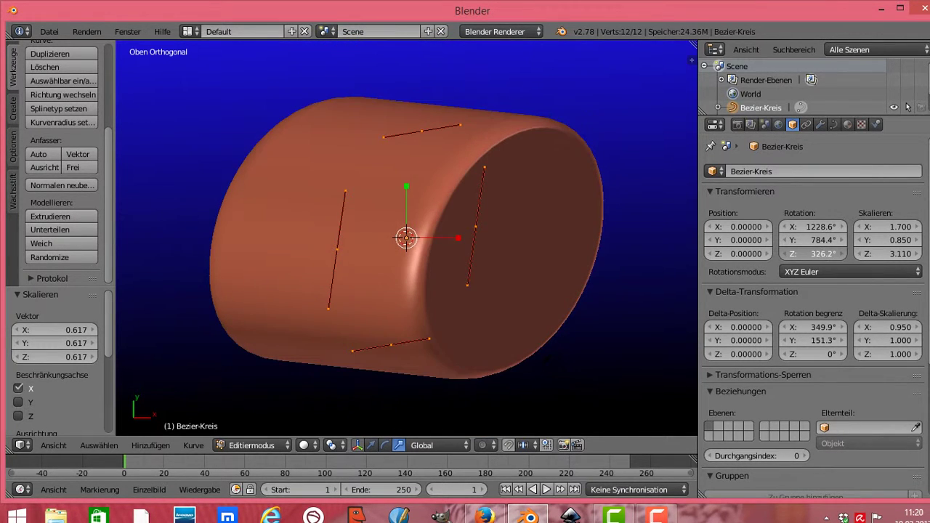
pyautogui.moveTo(864, 229); pyautogui.dragTo(924, 262)
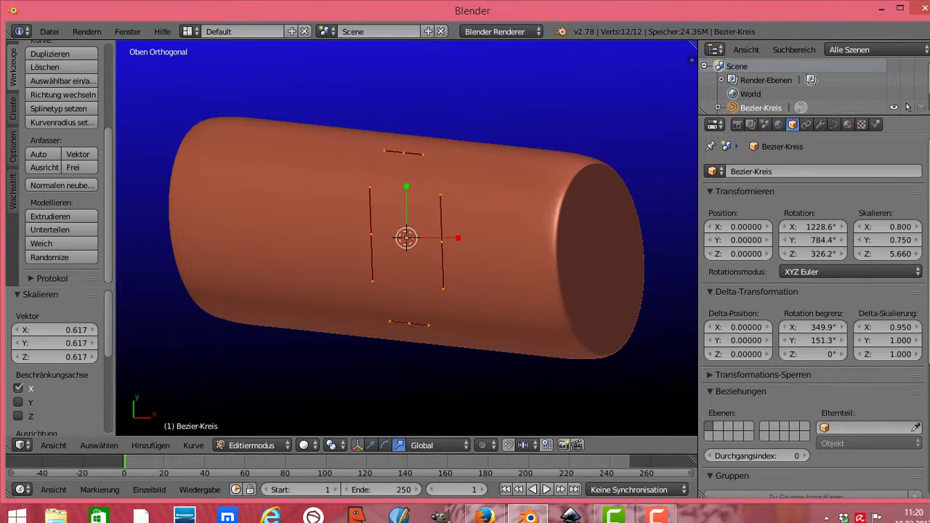
# In the curve's Form settings, try 3D with open ends, then revert to 2D to keep the rod capped.
pyautogui.scroll(-1, 928, 189)
pyautogui.scroll(1, 928, 181)
pyautogui.scroll(-4, 928, 167)
pyautogui.scroll(4, 927, 144)
pyautogui.click(834, 125)
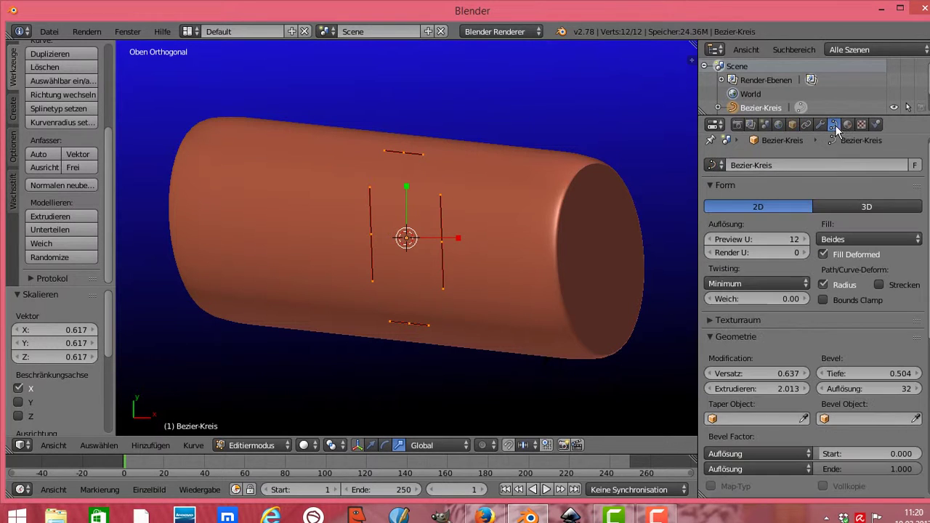
pyautogui.click(828, 207)
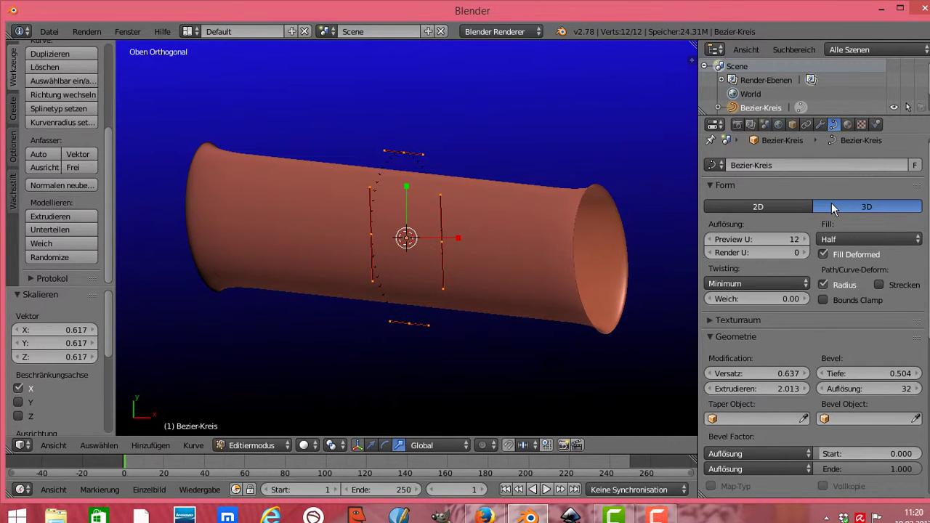
pyautogui.click(787, 206)
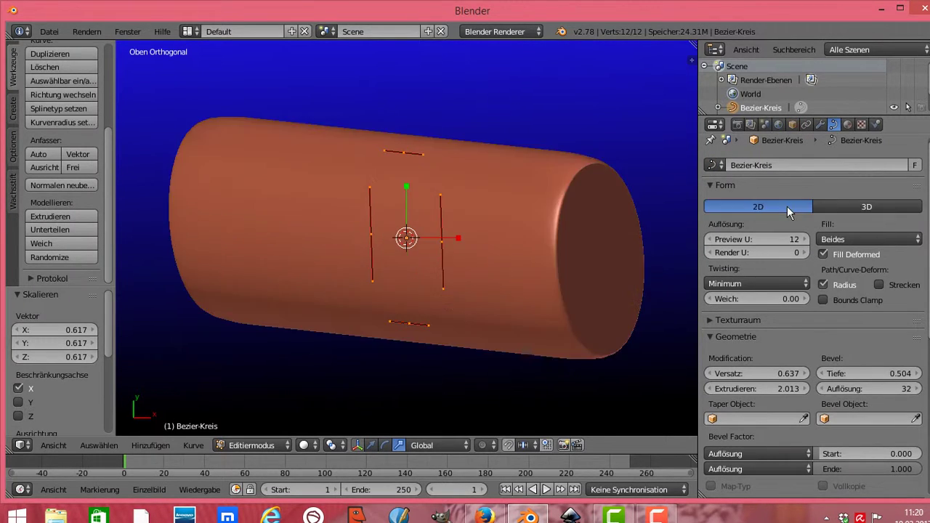